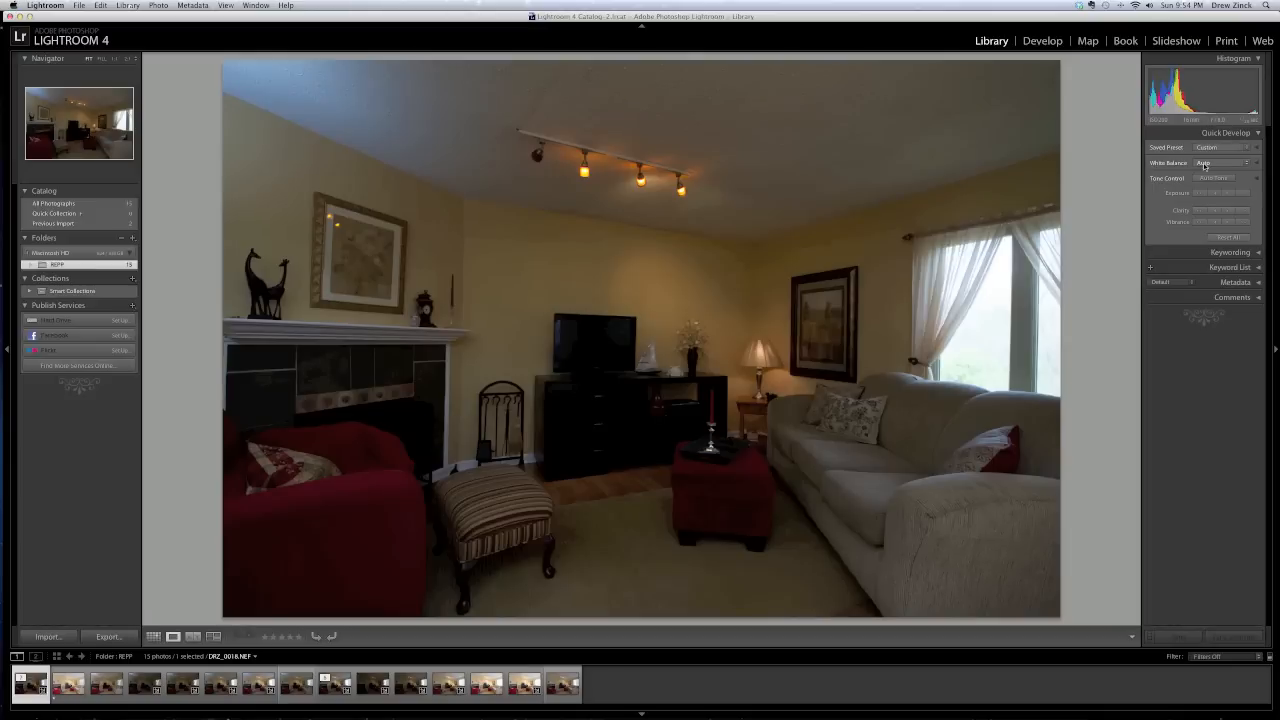
Switch the selected living-room photo's white balance to As Shot for comparison and back to Auto
click(1204, 164)
click(1204, 152)
click(1200, 163)
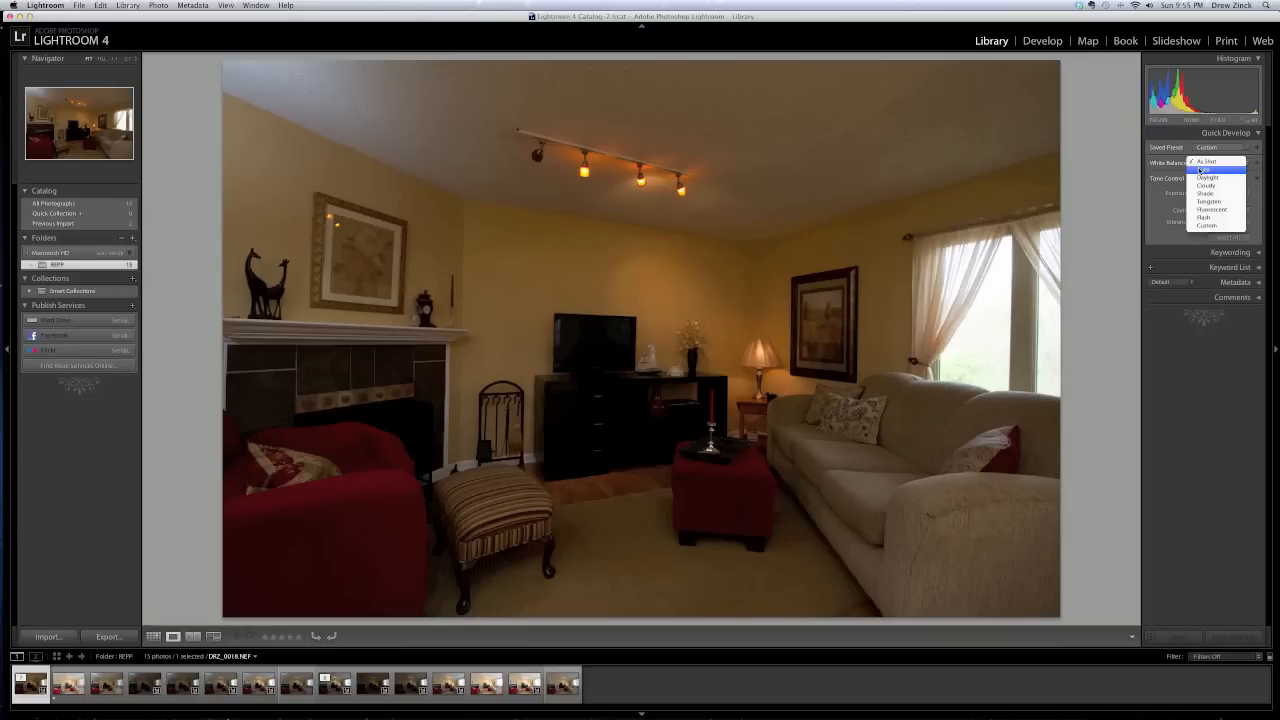
click(1200, 169)
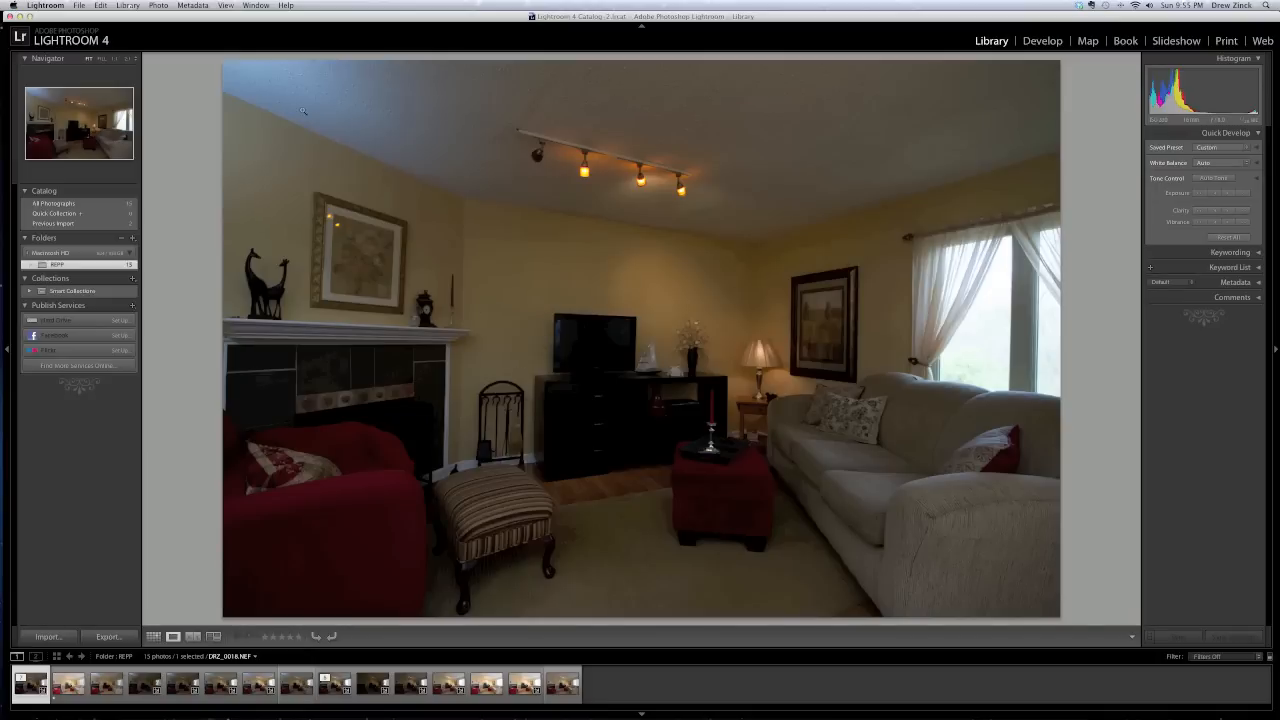
Auto-stack the folder's photos by capture time with 0:00:25 between stacks
click(162, 6)
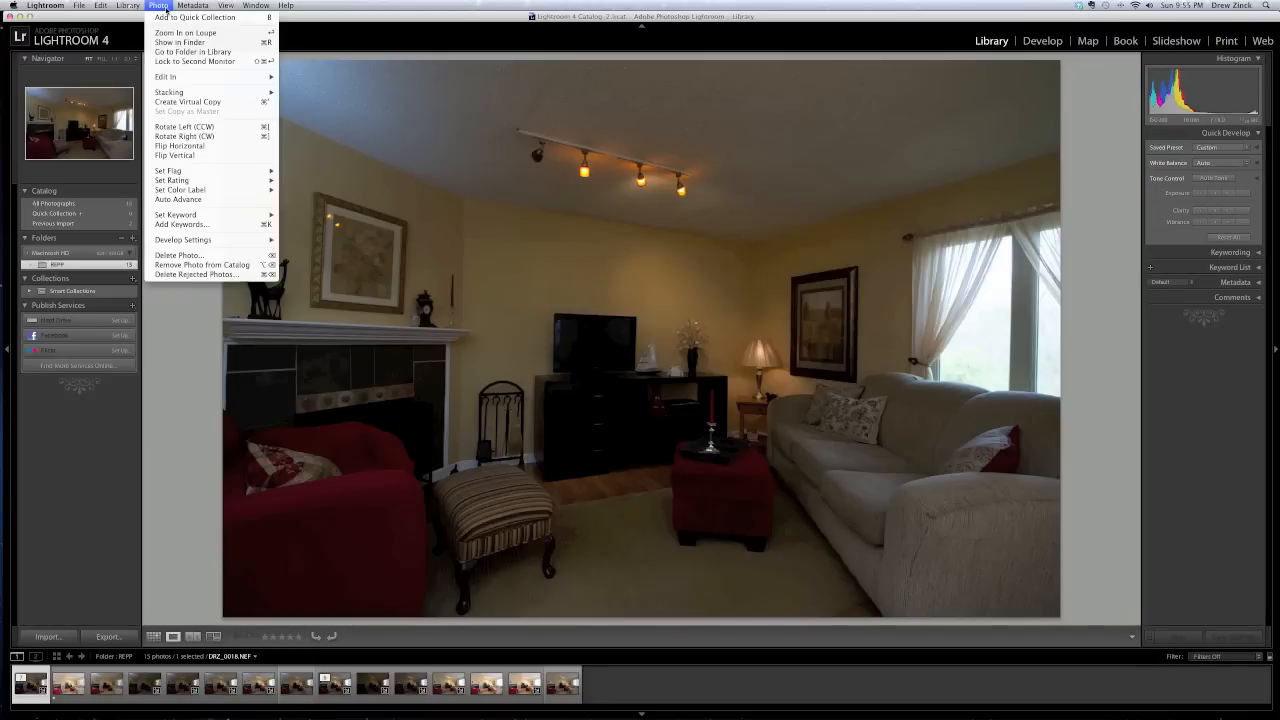
mouse_move(220, 92)
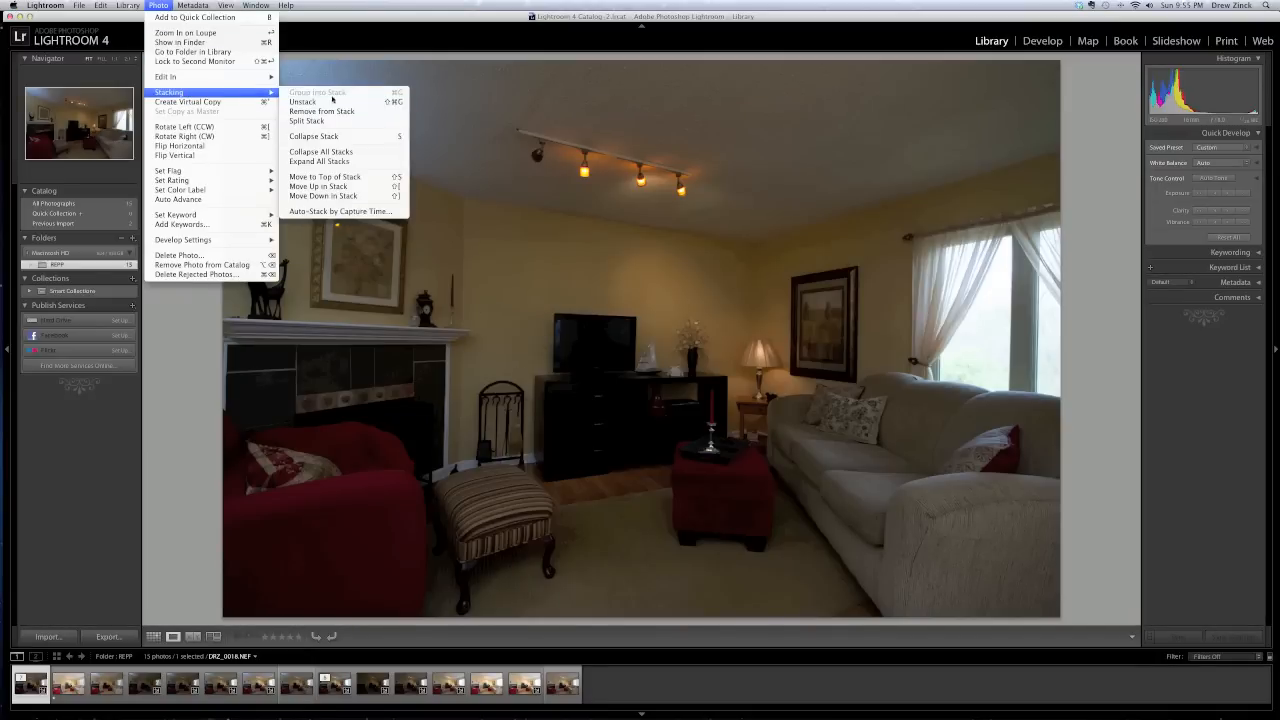
click(353, 212)
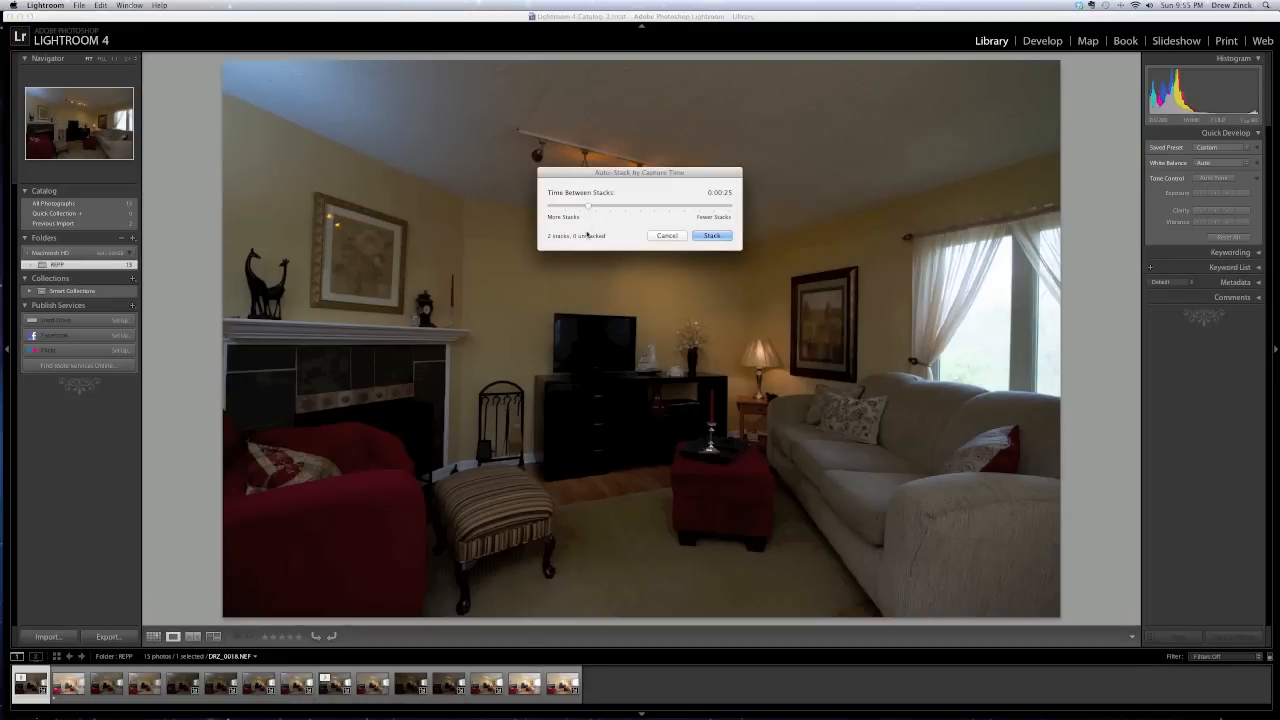
click(720, 237)
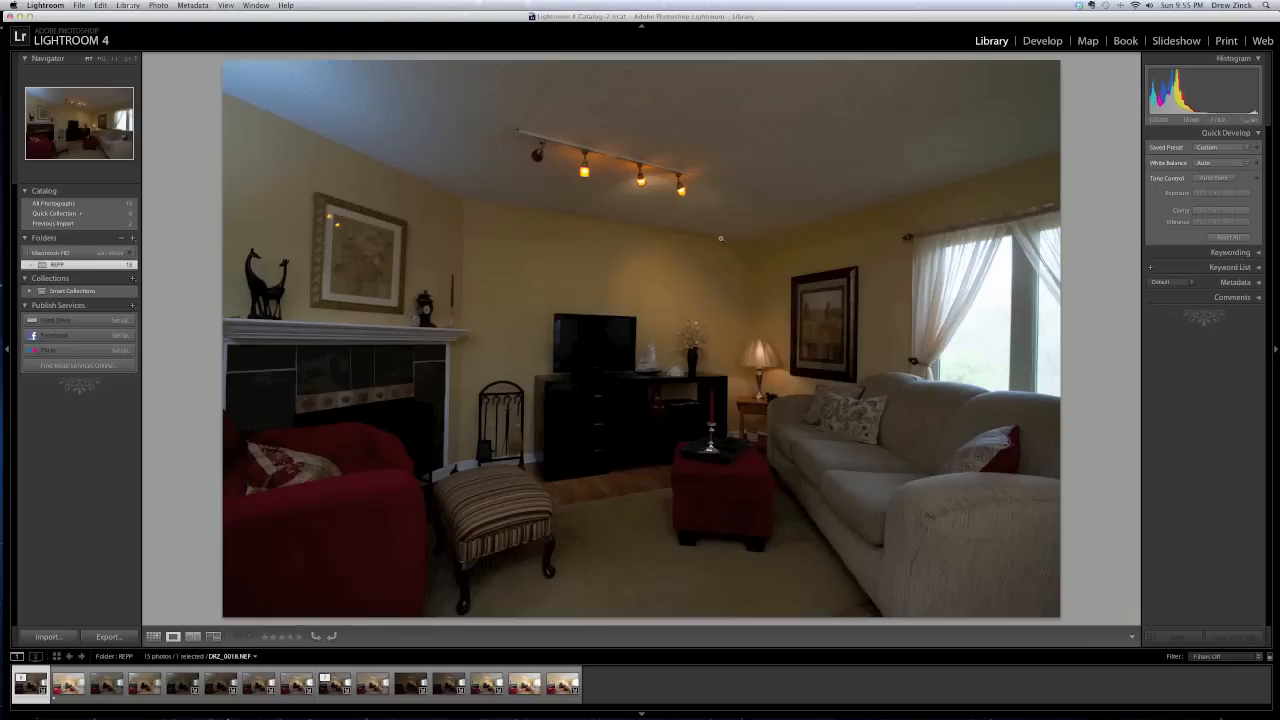
Collapse all photo stacks in the folder
click(158, 5)
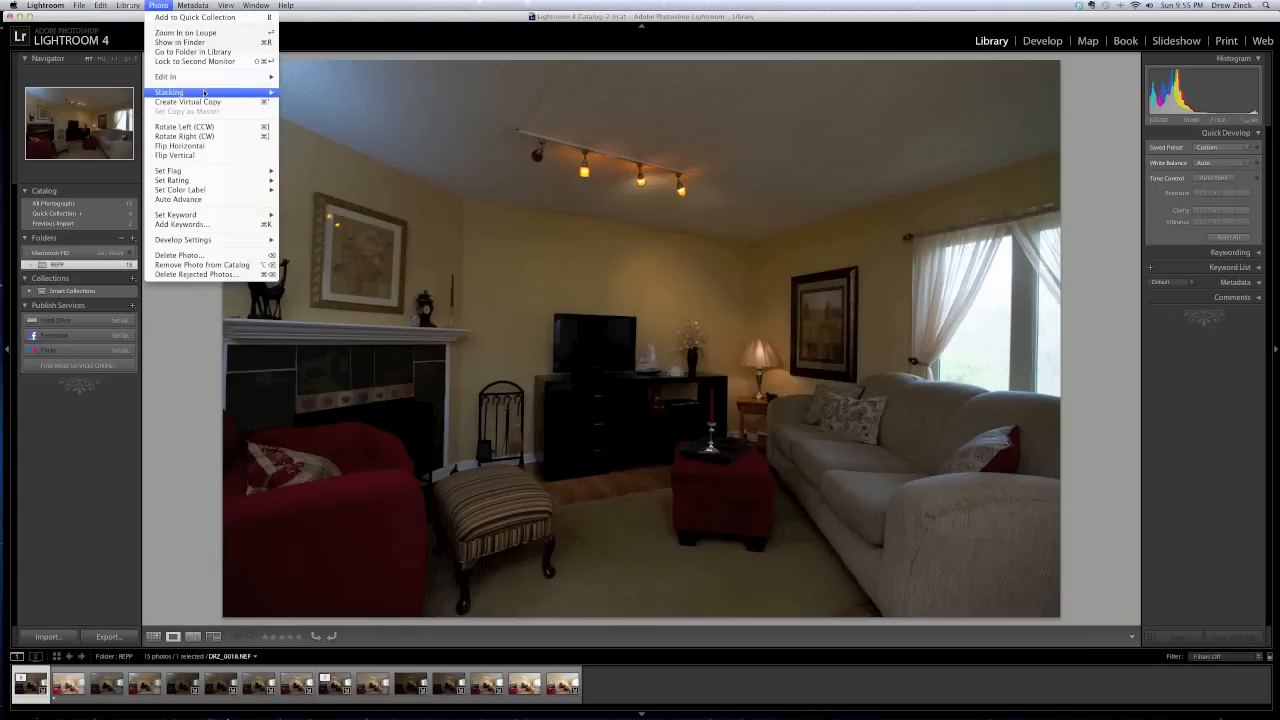
mouse_move(232, 94)
click(346, 152)
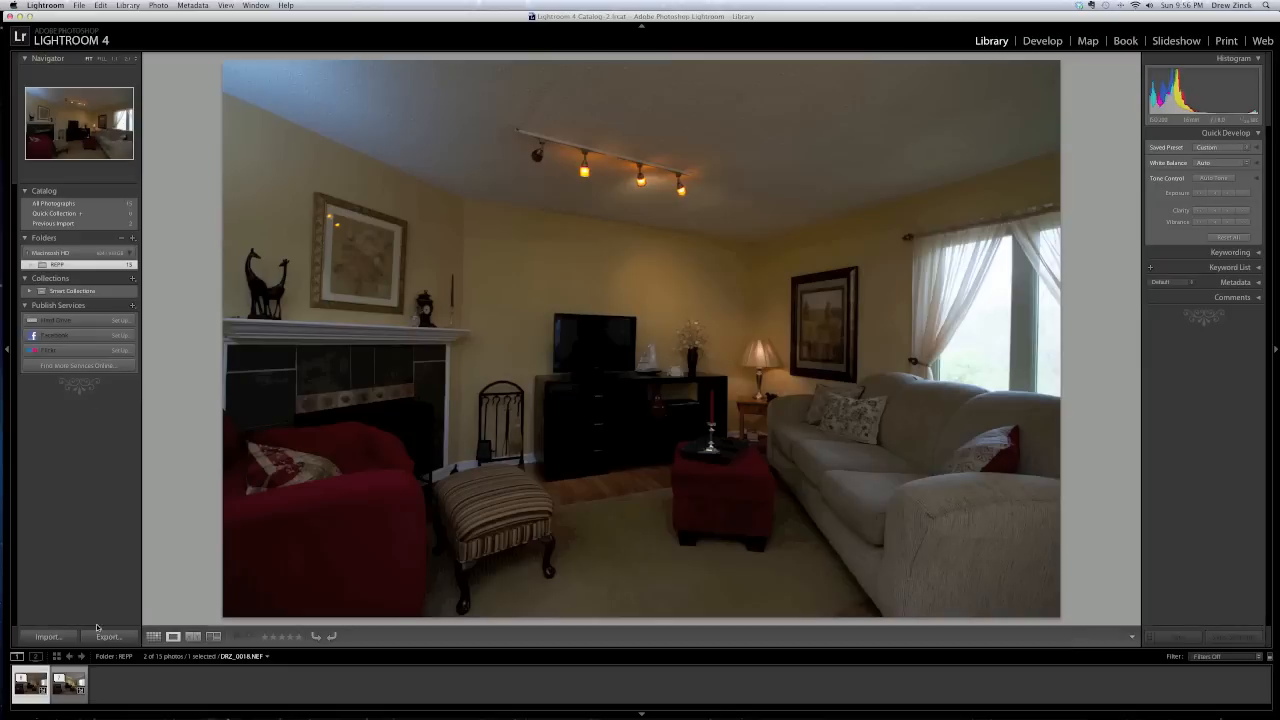
Start blending exposures with LR/Enfuse and review its Configuration, Auto Align, Enfuse and Output settings
click(78, 5)
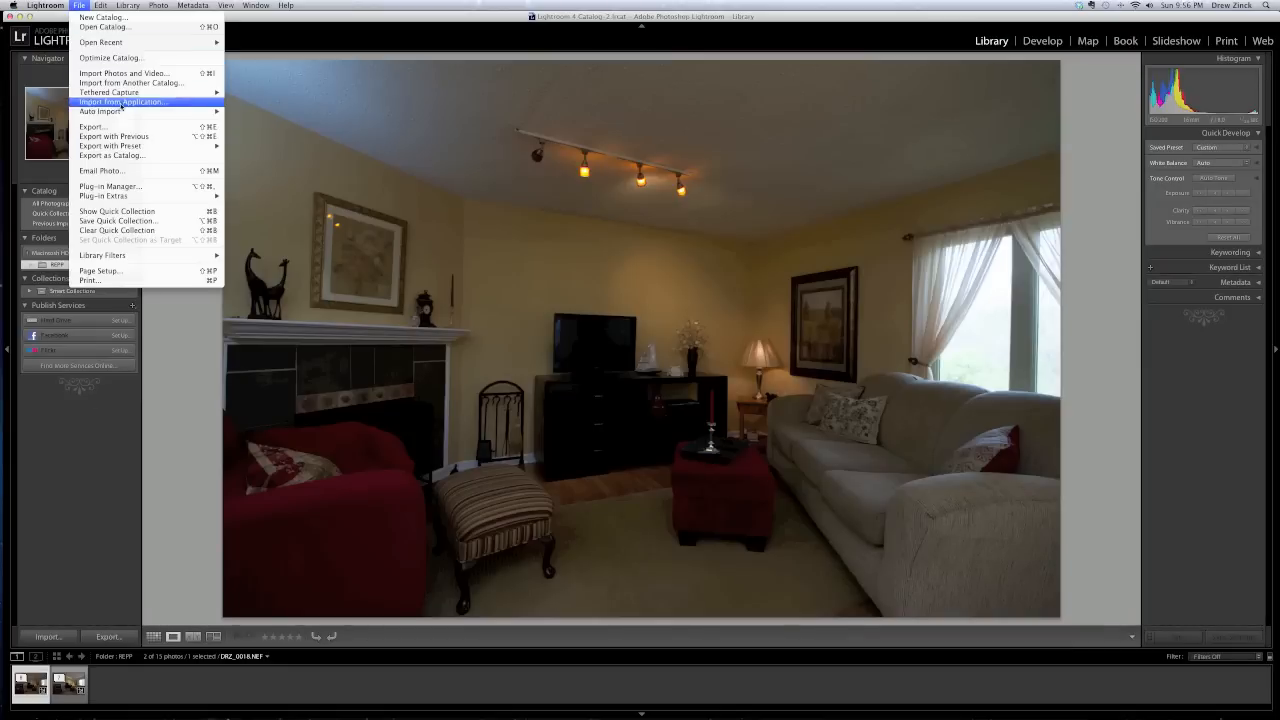
mouse_move(121, 196)
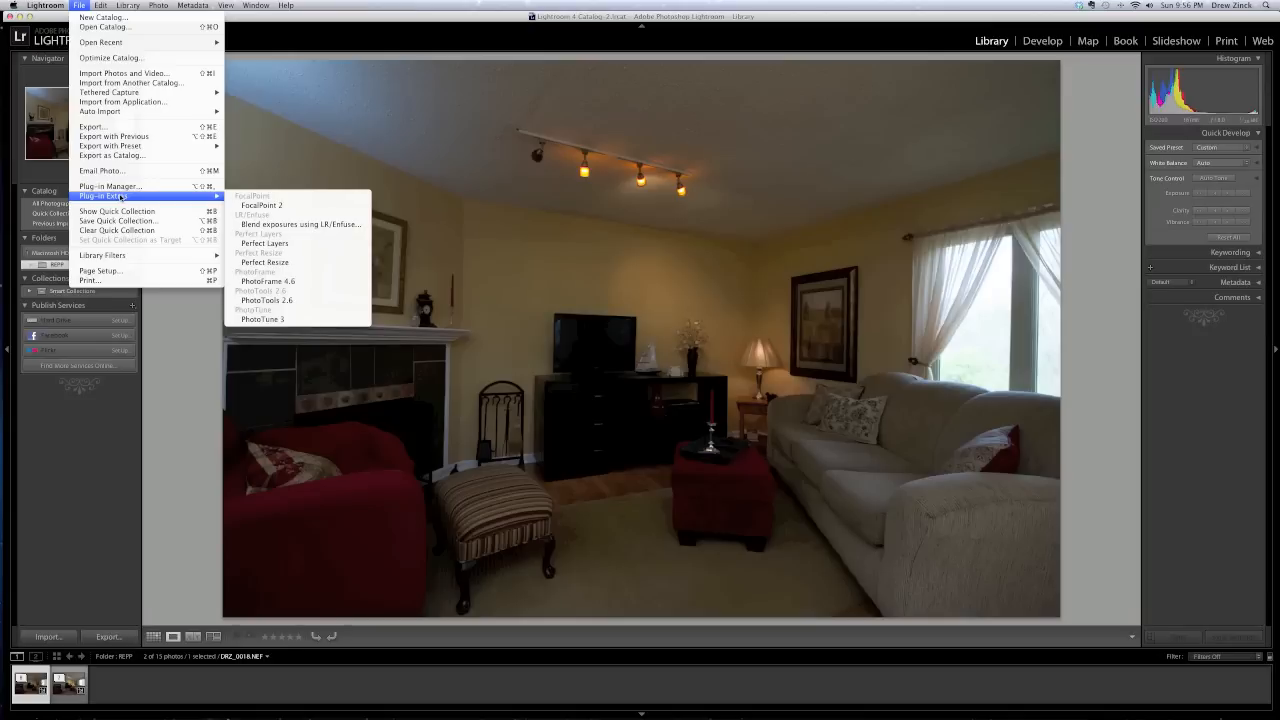
click(285, 225)
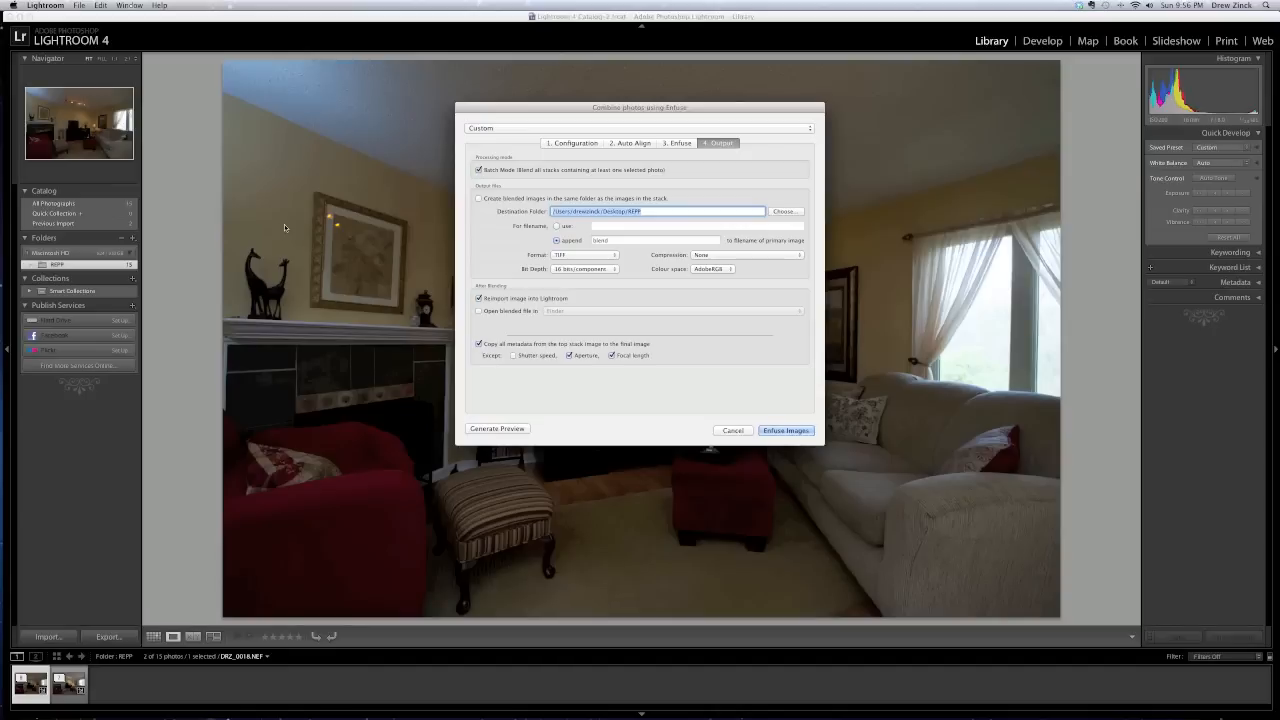
click(578, 144)
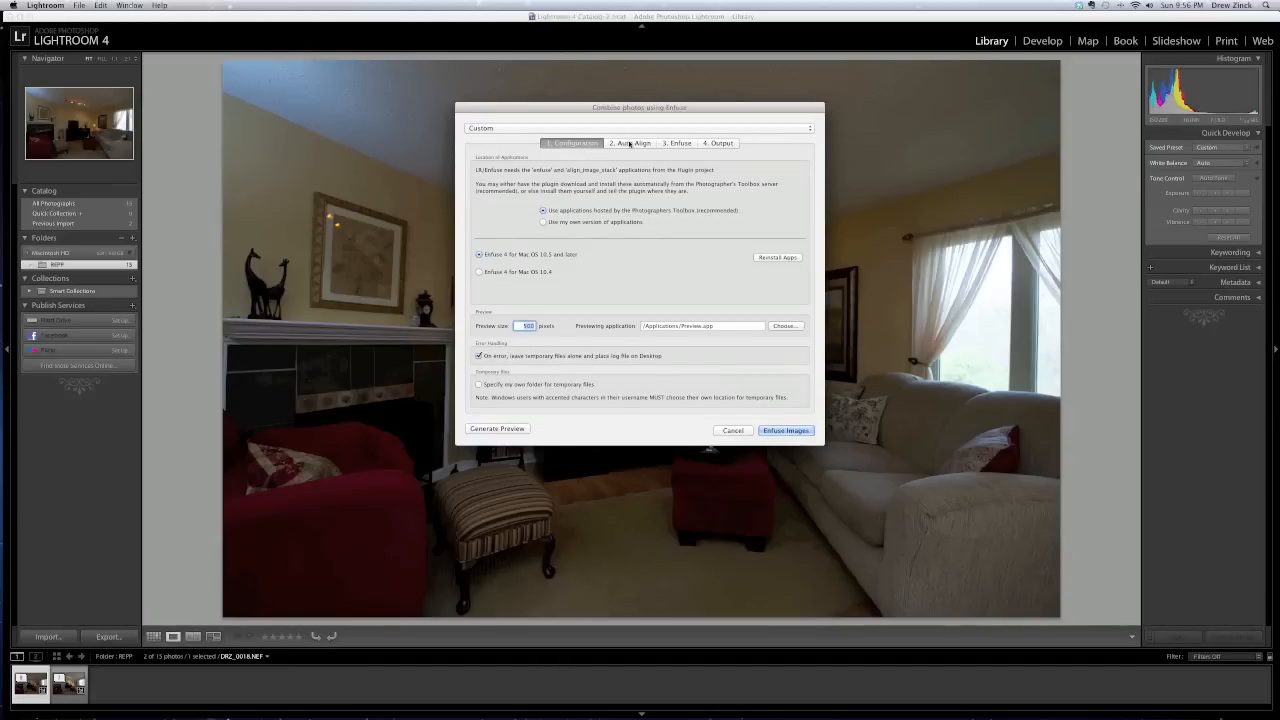
click(630, 144)
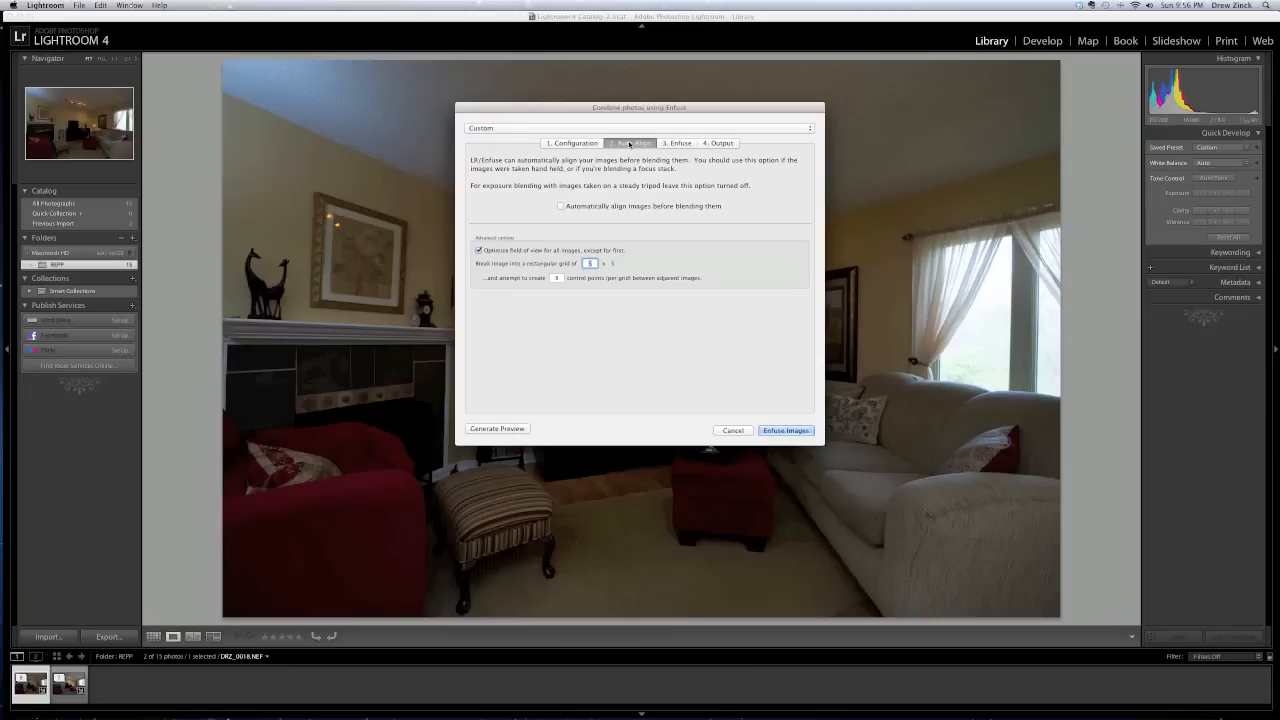
click(677, 143)
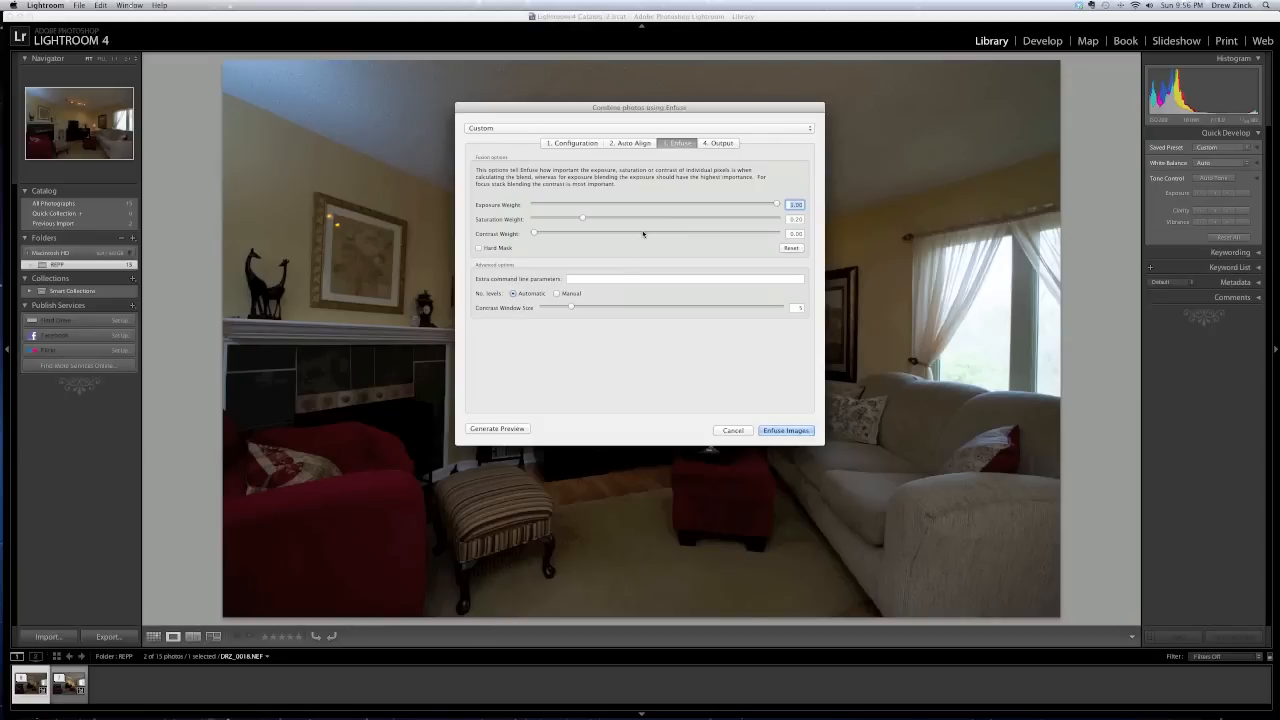
click(713, 144)
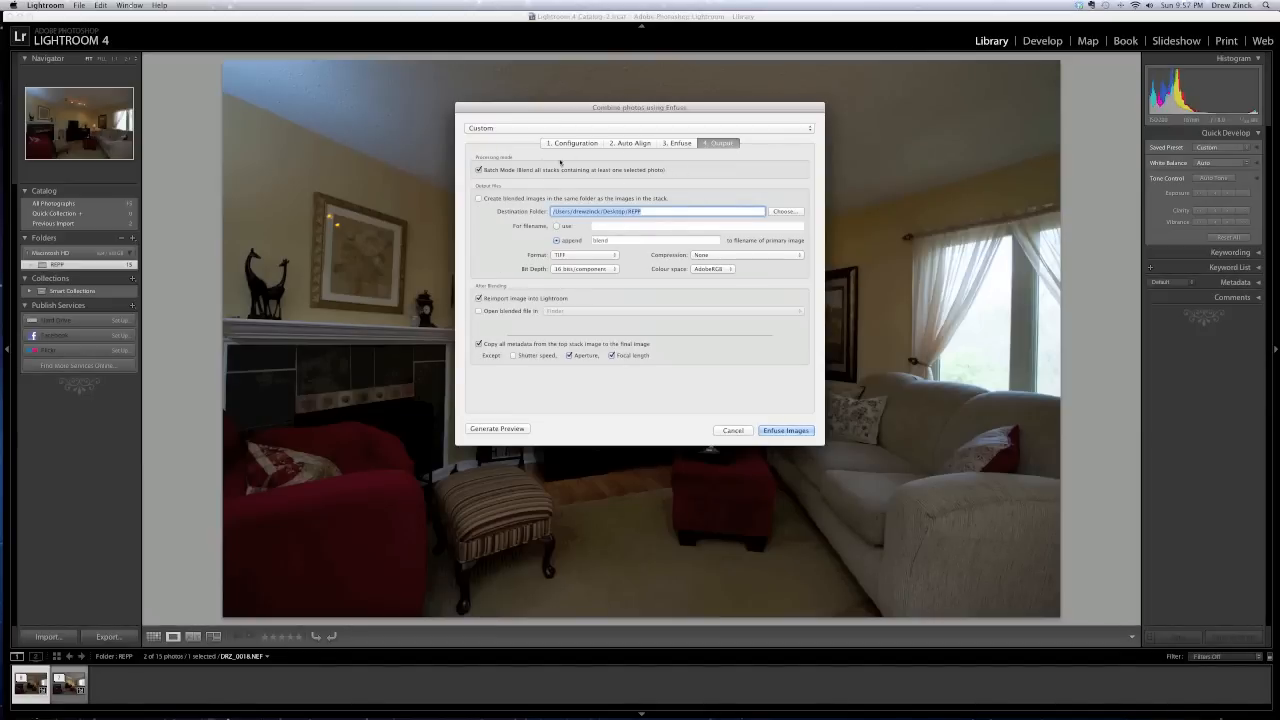
Choose the REPP folder as the blend destination and cancel the LR/Enfuse dialog without blending
click(785, 211)
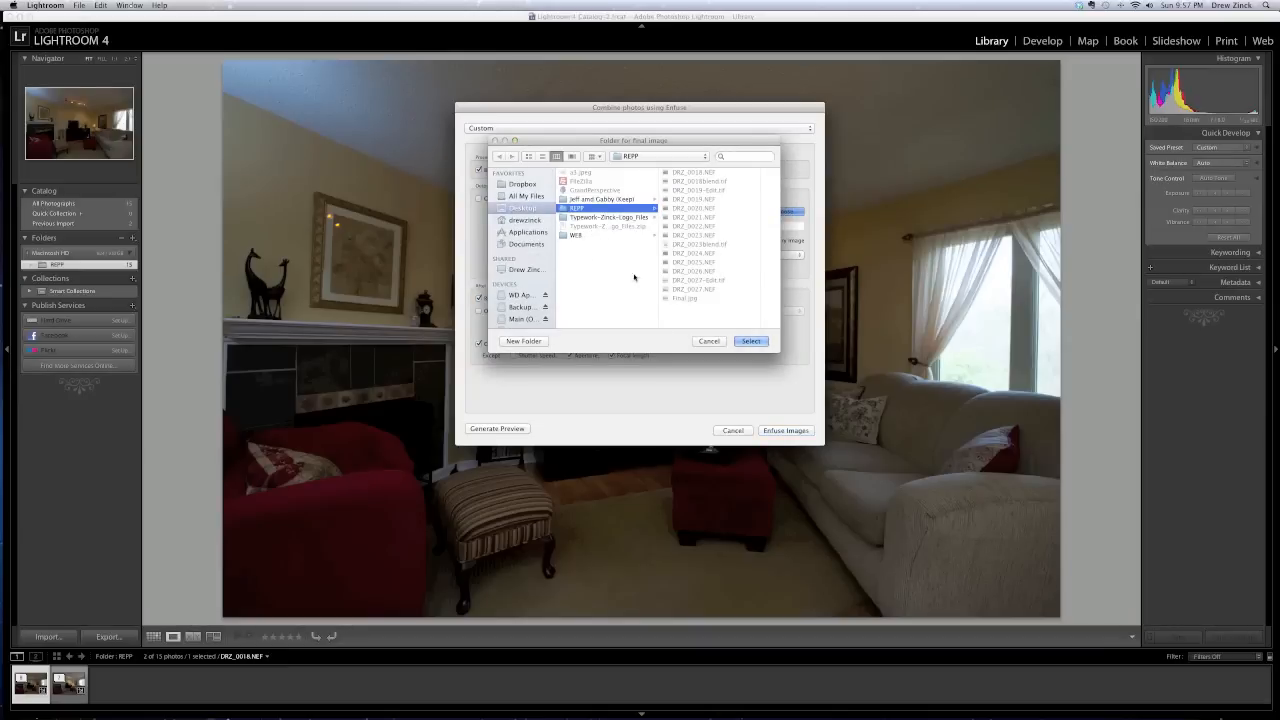
click(749, 341)
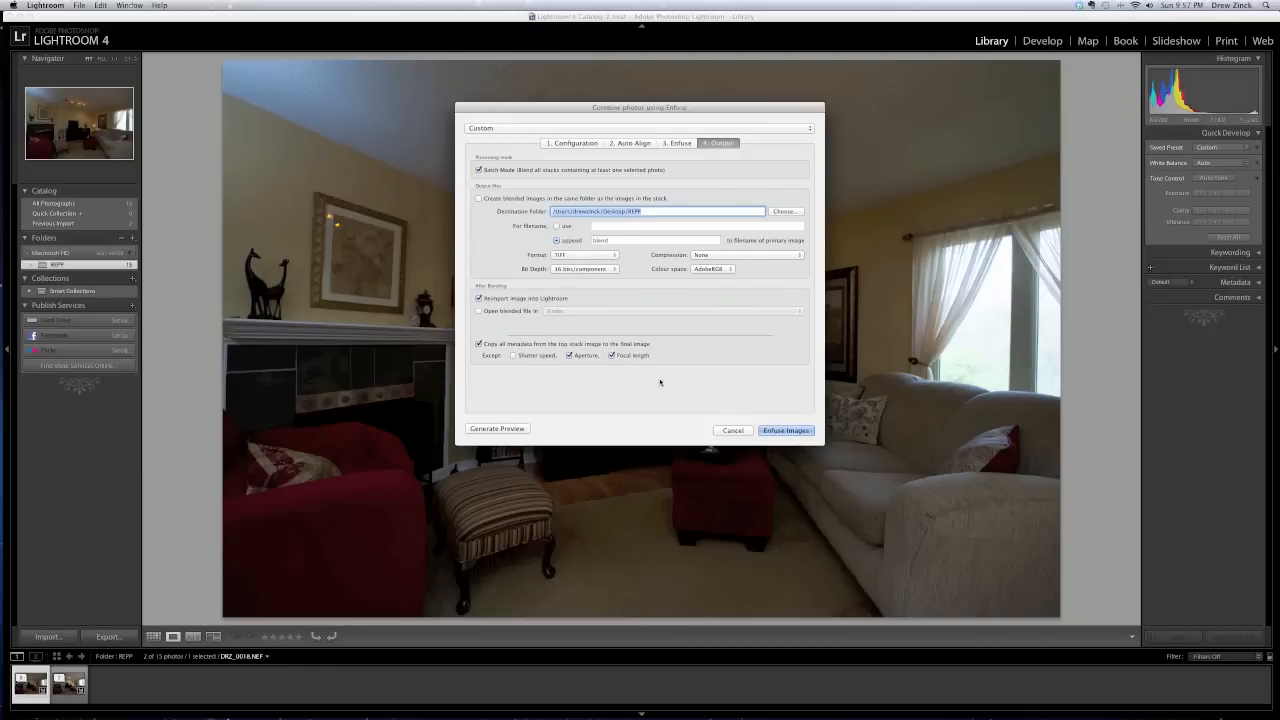
click(721, 431)
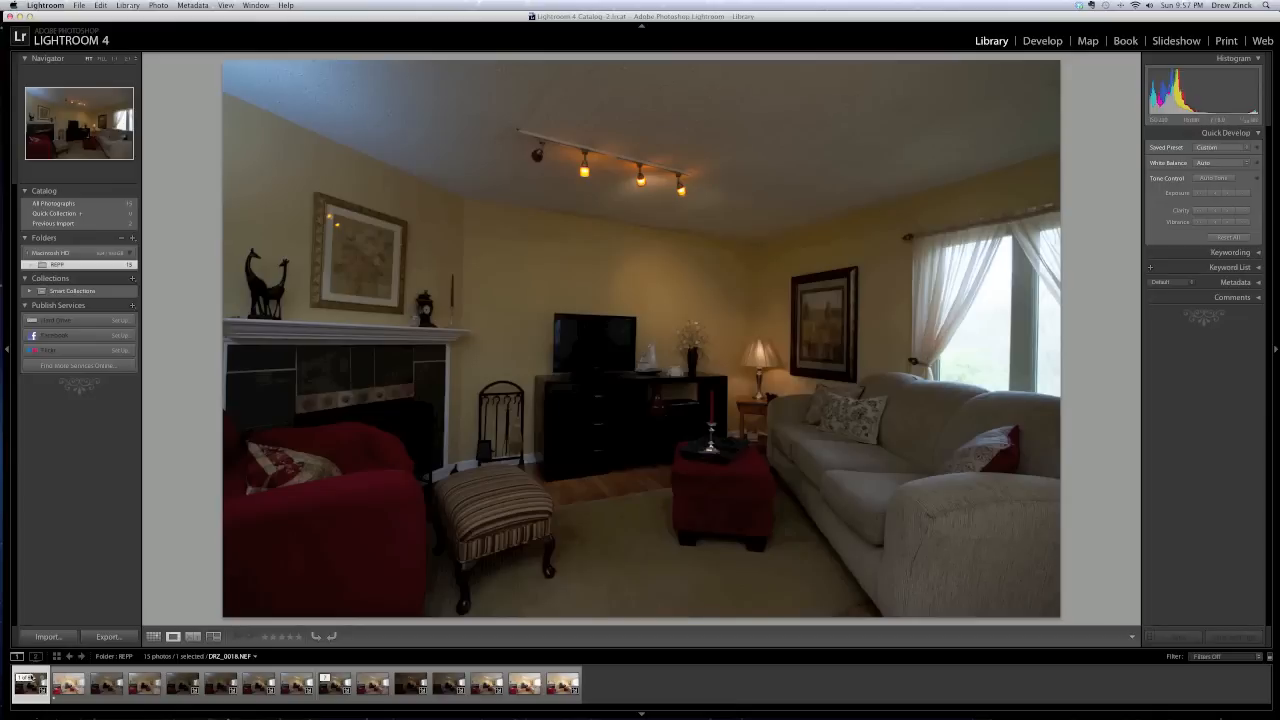
Compare the blended image in the second stack with a bright single exposure and the dark exposure DRZ_0019.NEF
click(68, 684)
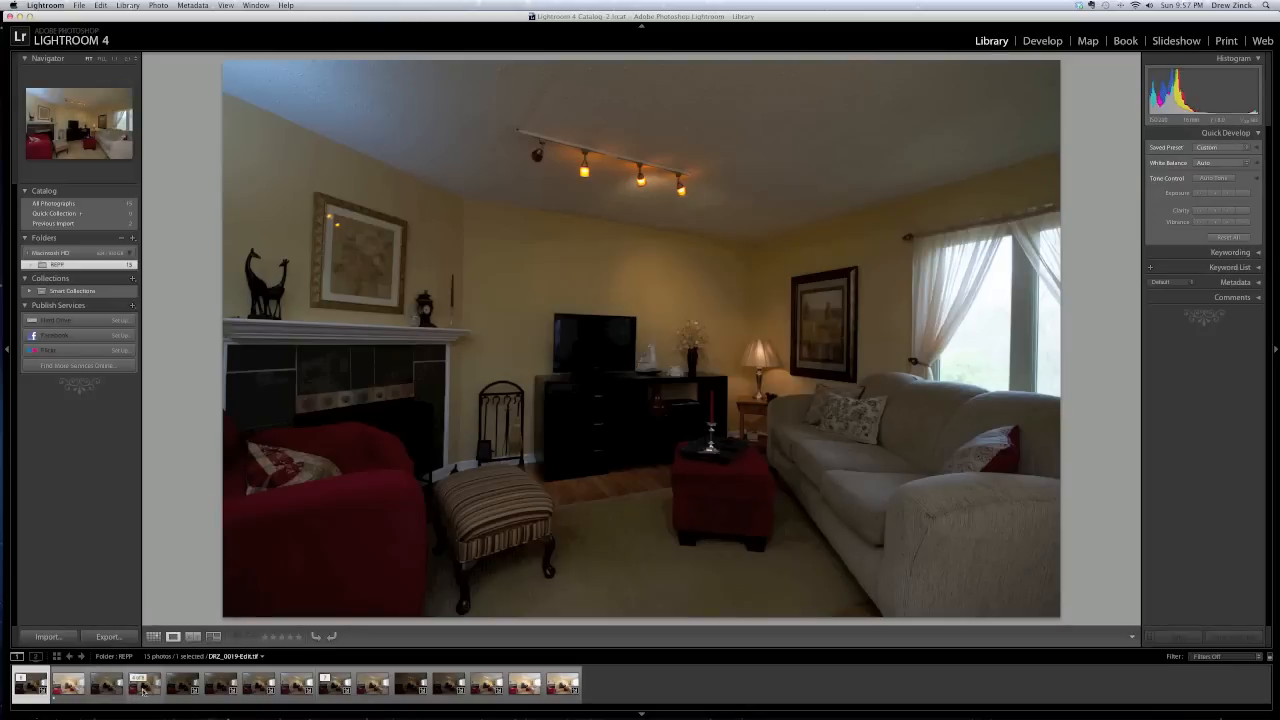
click(518, 689)
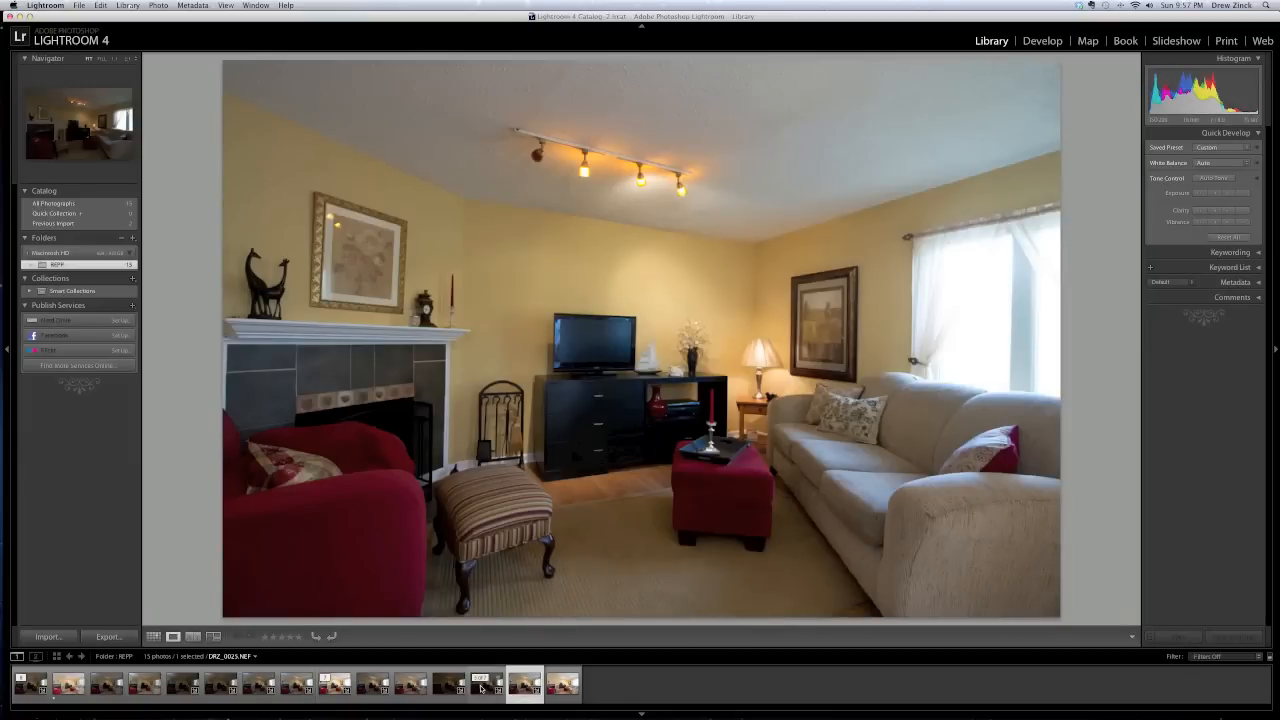
click(408, 688)
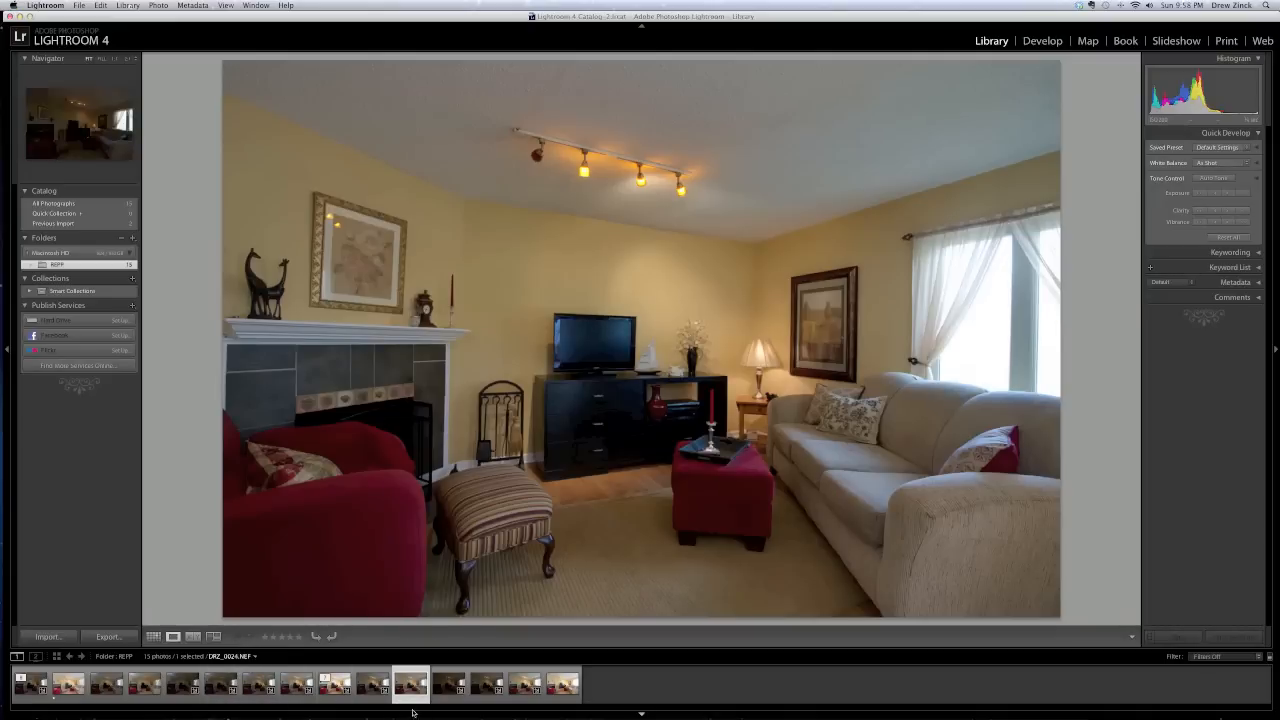
click(180, 690)
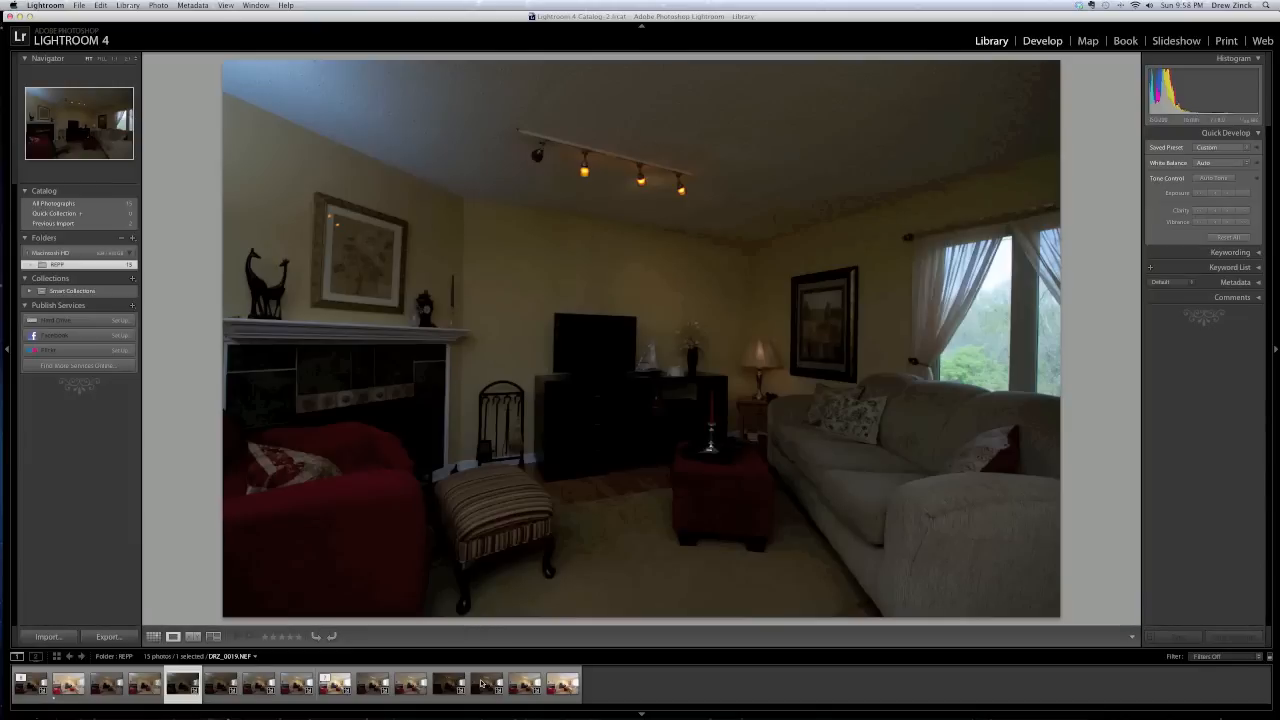
Brighten DRZ_0023blend.tif in Develop by setting Shadows to +41 and Exposure to +0.80
key(d)
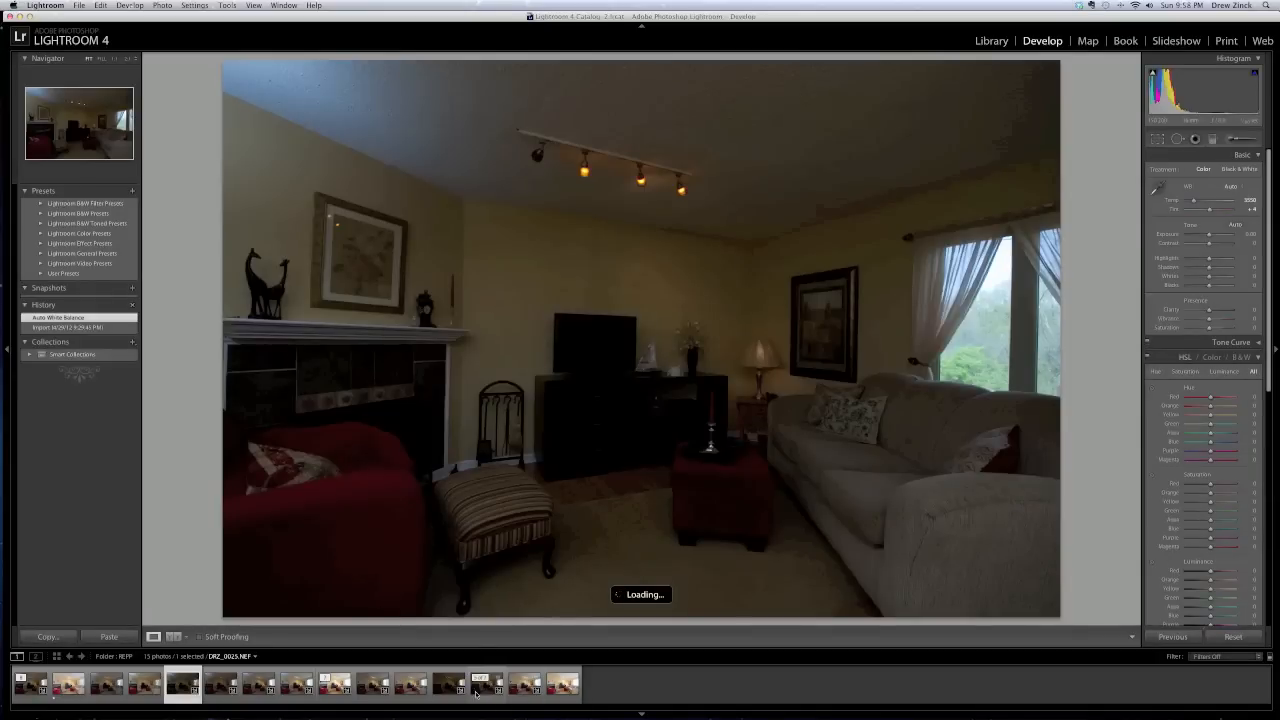
click(411, 686)
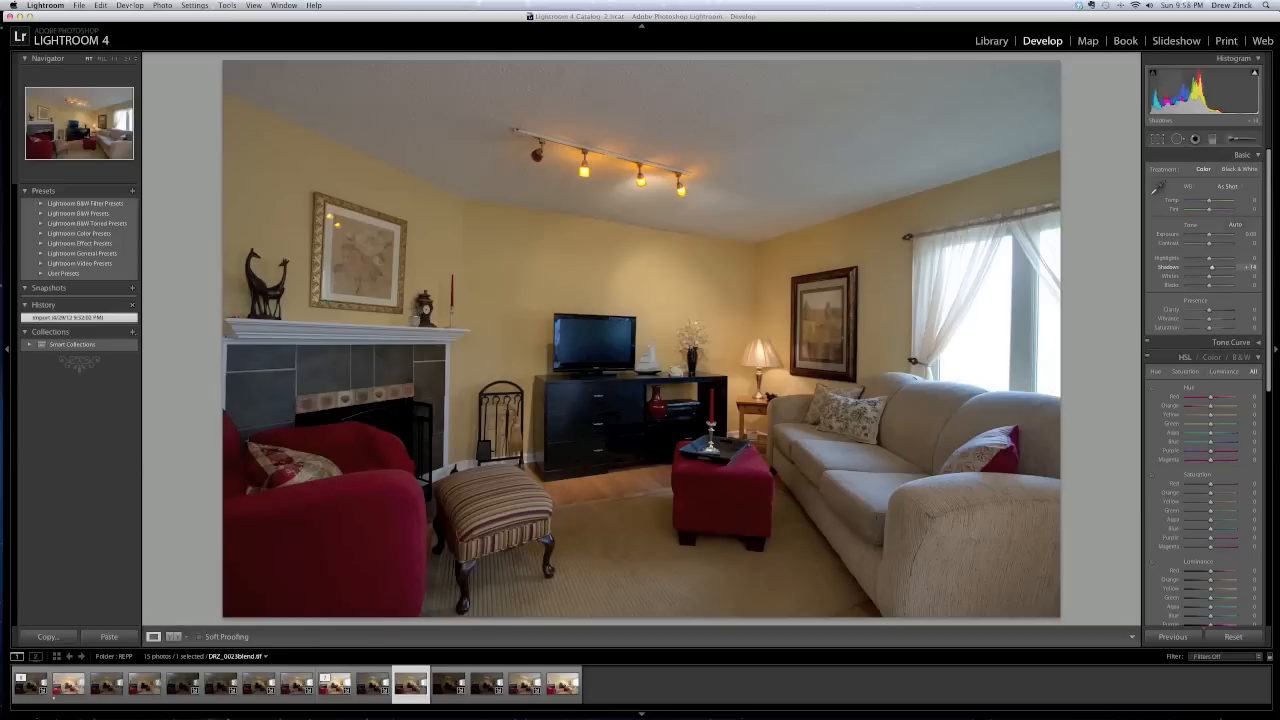
drag(1213, 267, 1218, 267)
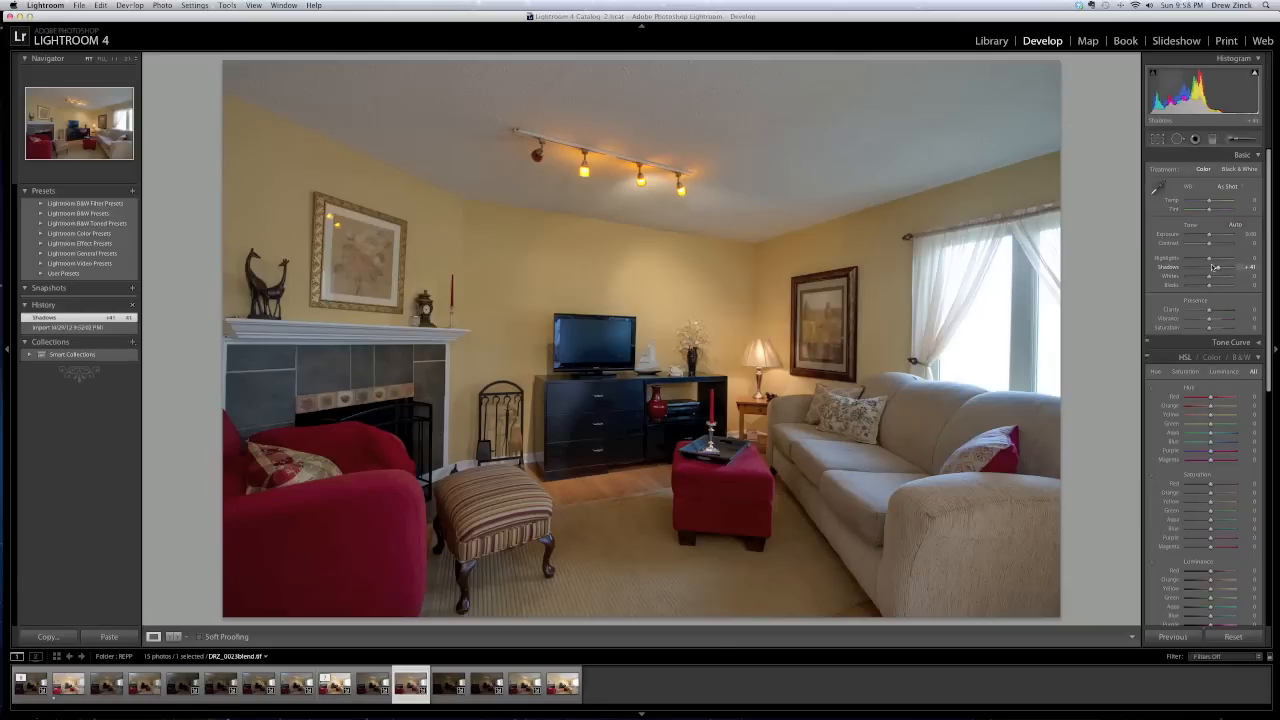
drag(1250, 234, 1260, 234)
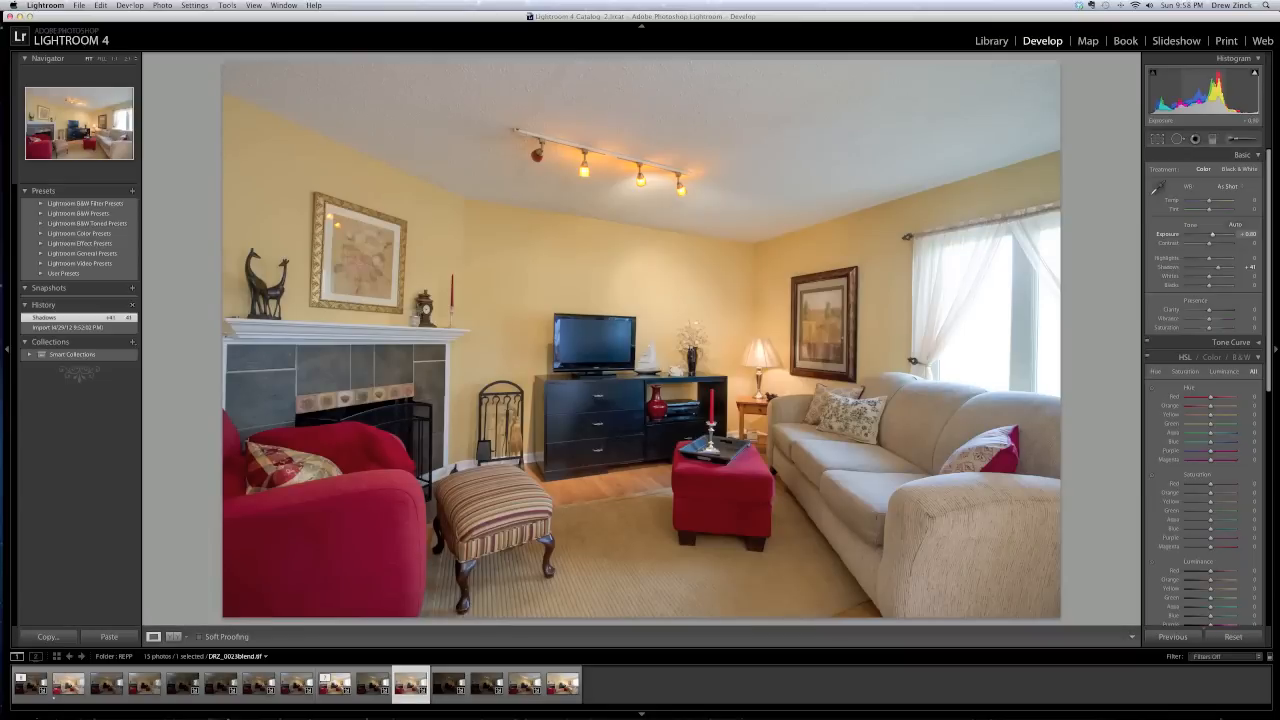
Check highlight clipping on the blended image, raise its Exposure further and lower Highlights to -51
drag(1260, 234, 1204, 260)
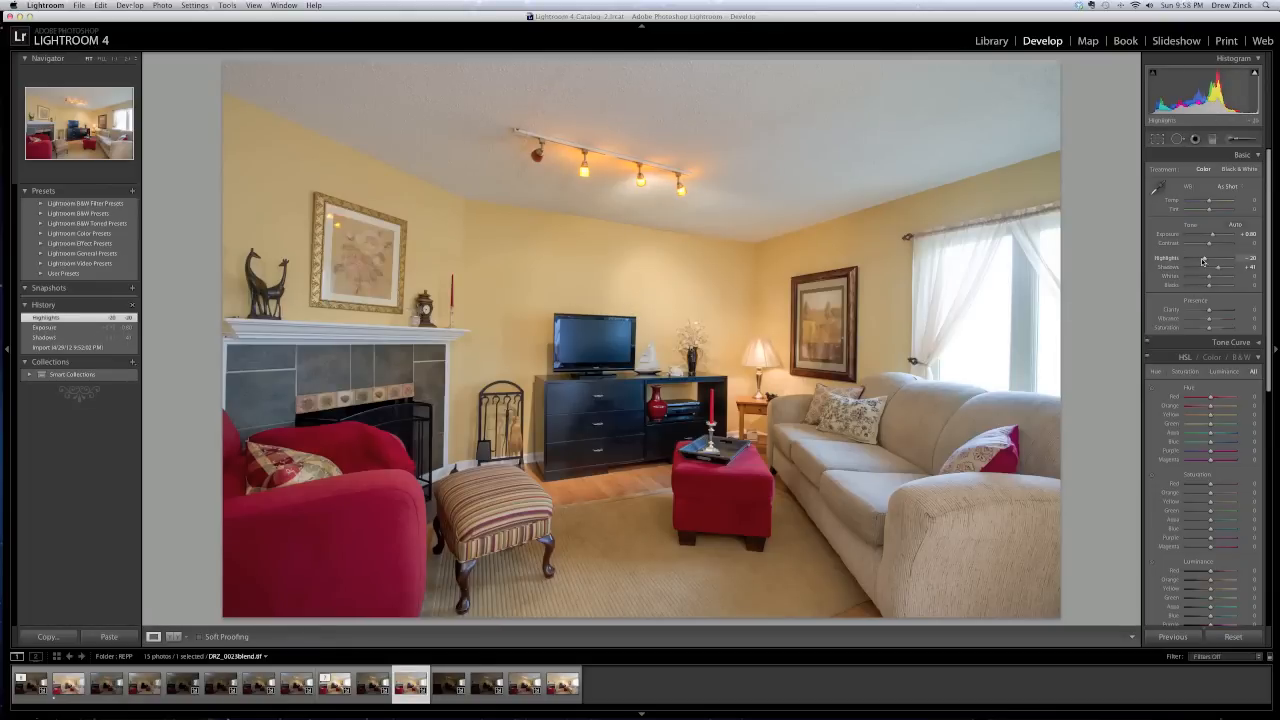
drag(1203, 261, 1201, 261)
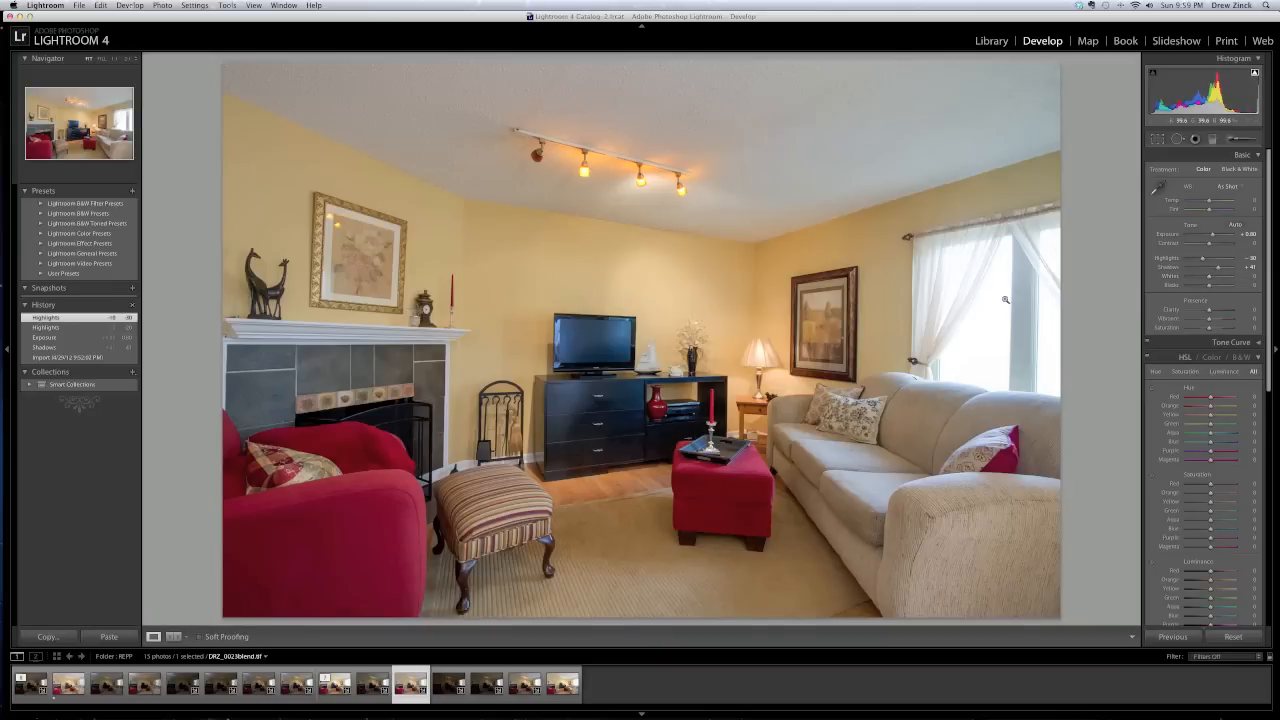
click(1255, 74)
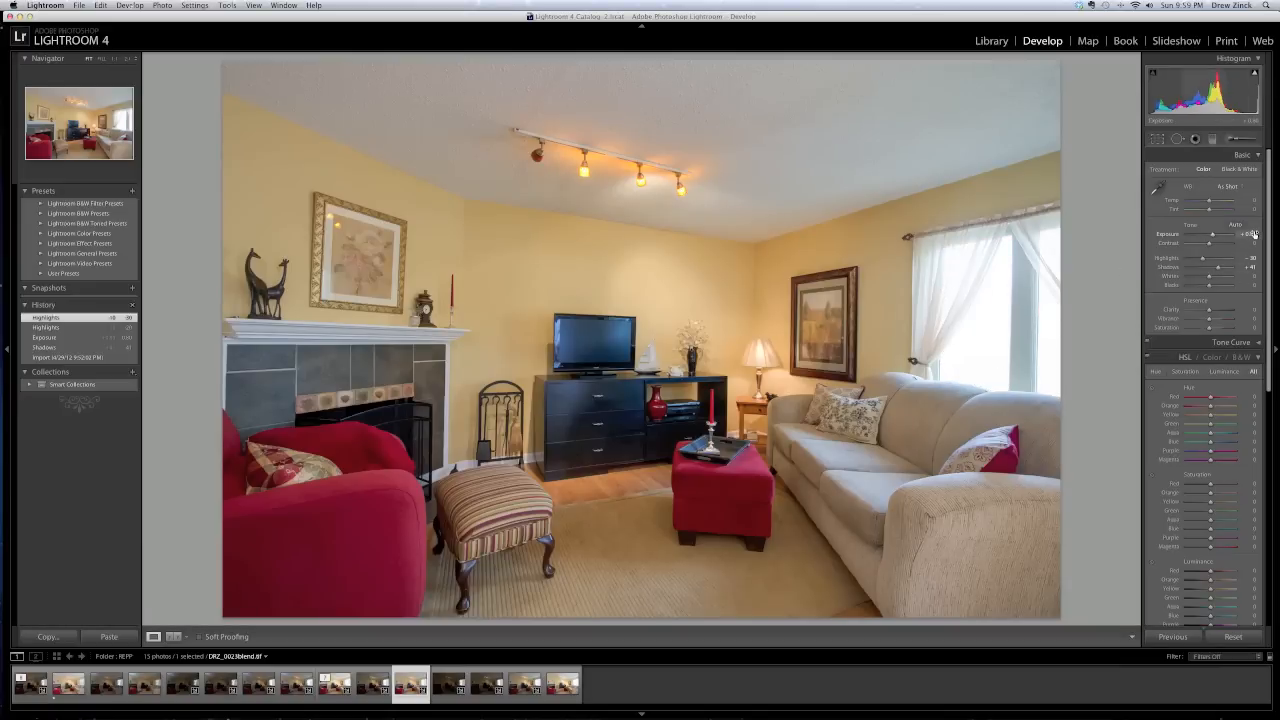
drag(1243, 234, 1248, 234)
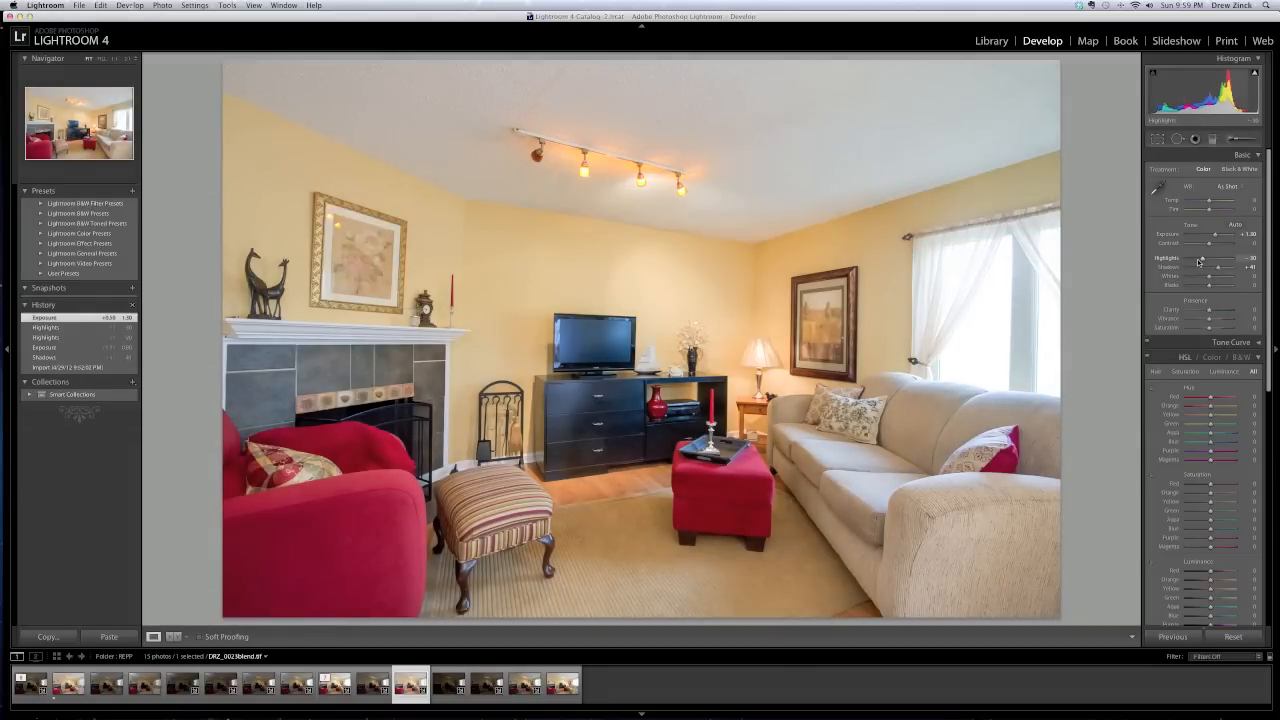
drag(1199, 262, 1195, 262)
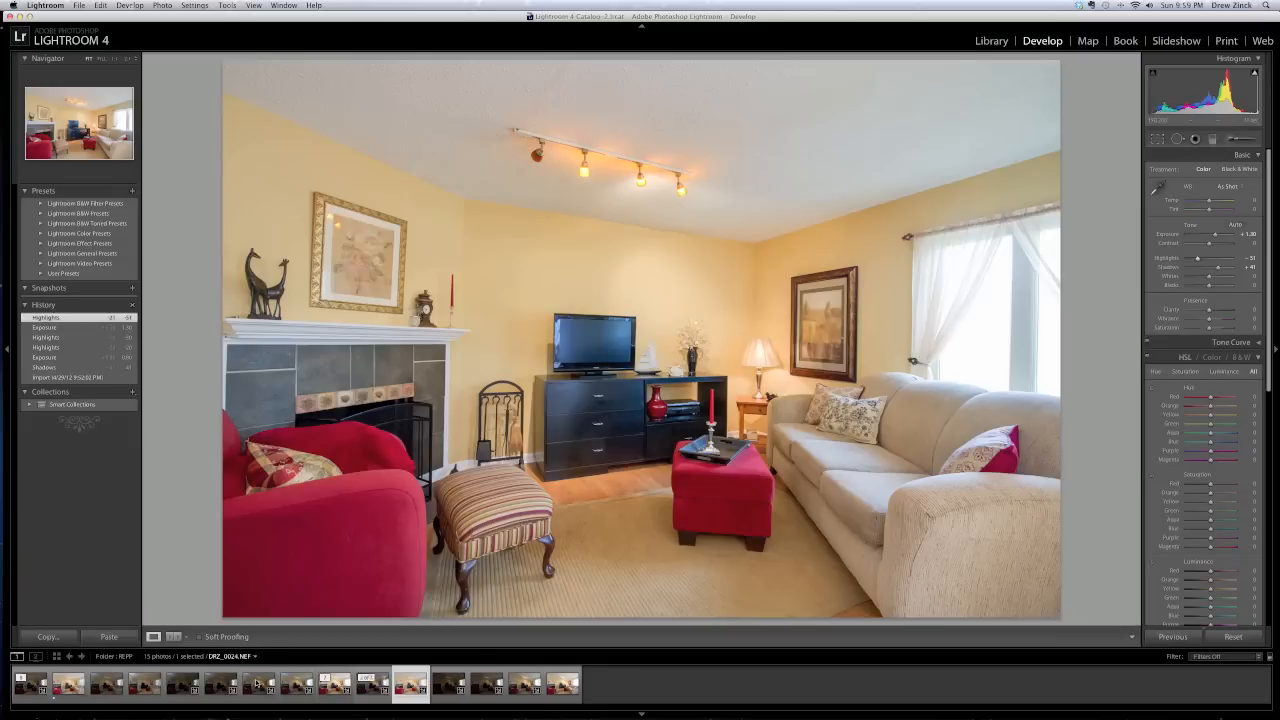
Adjust the single exposure DRZ_0019.NEF with Shadows at +62, Exposure at +2.50 and Highlights at +34
click(183, 690)
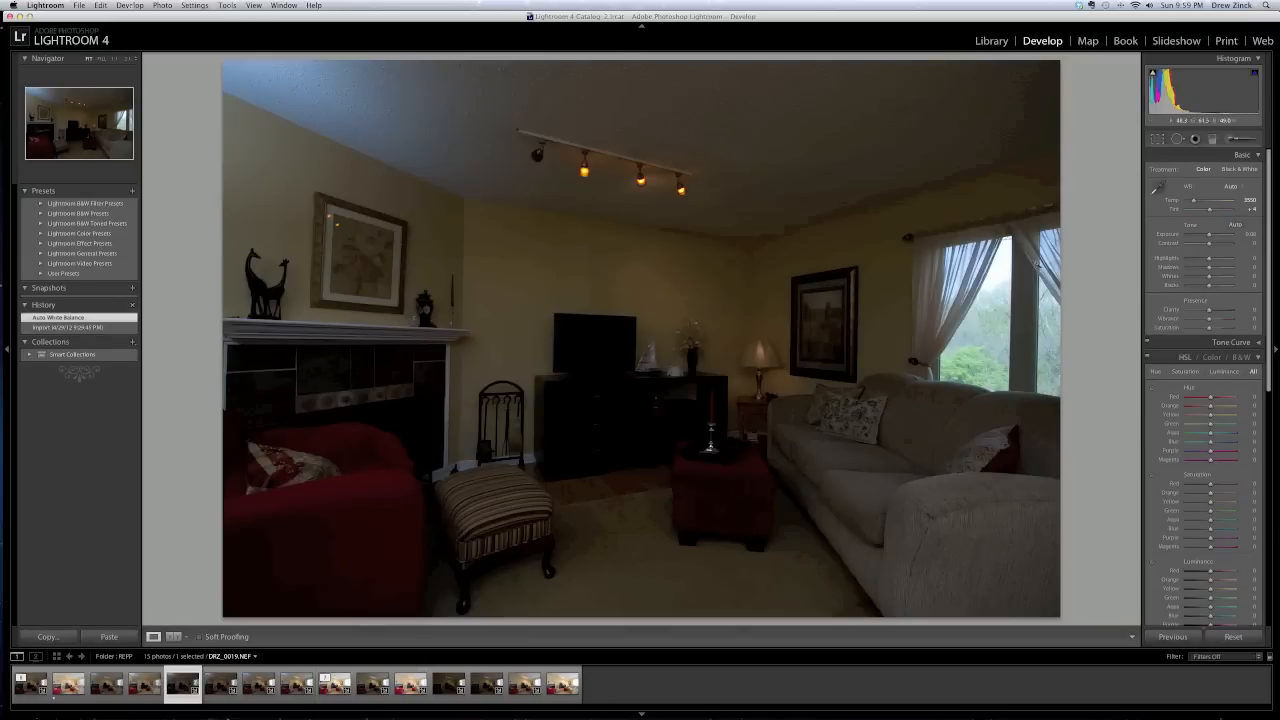
click(1224, 268)
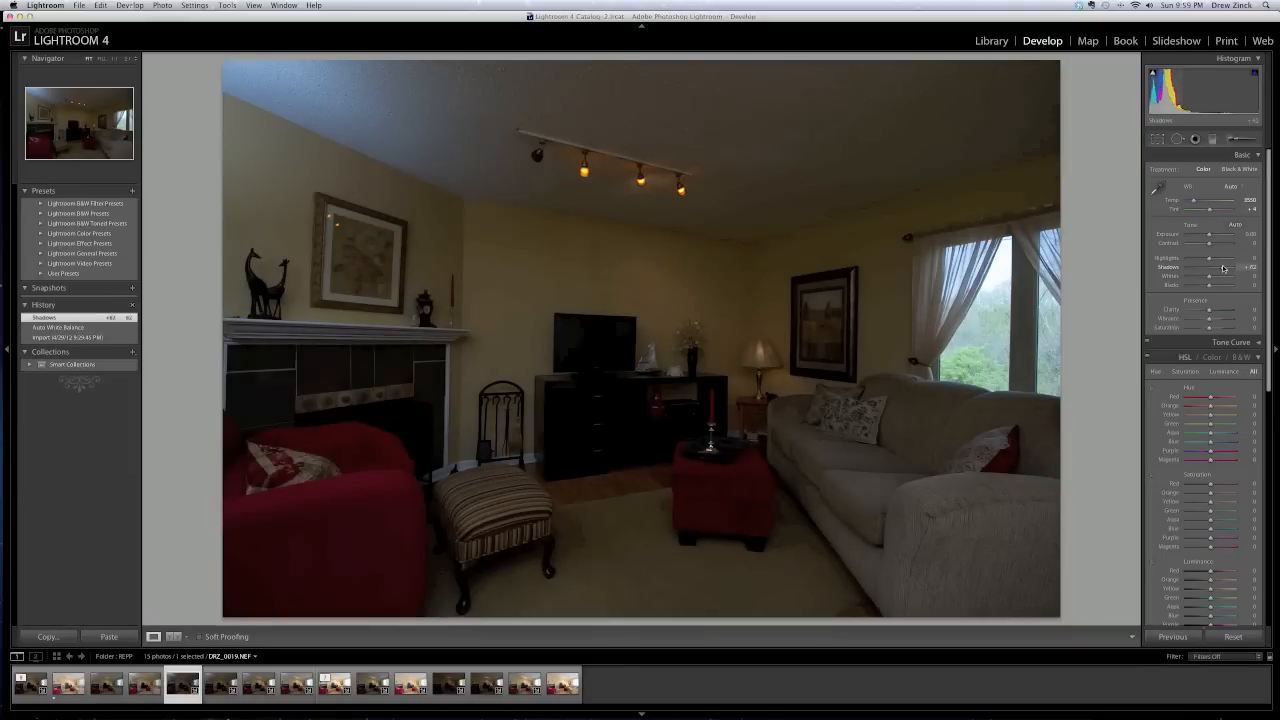
drag(1210, 234, 1222, 234)
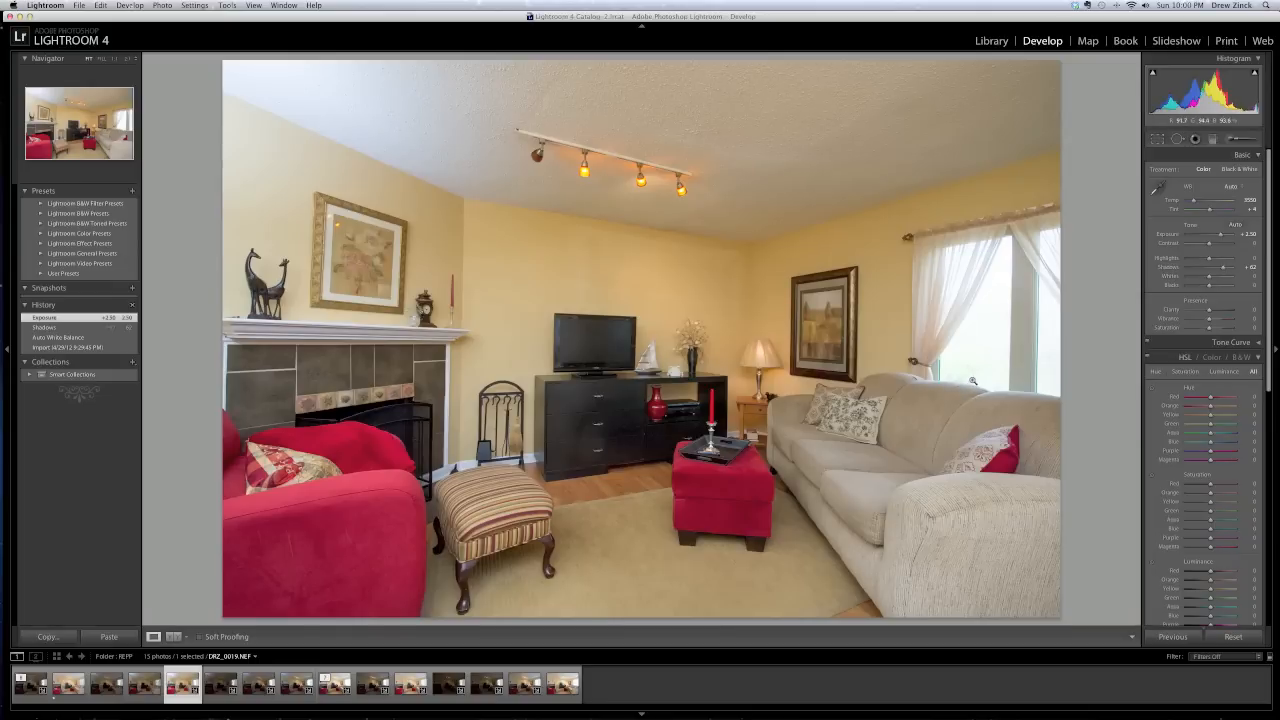
mouse_move(1209, 259)
mouse_down()
mouse_move(1196, 261)
mouse_move(1216, 260)
mouse_up()
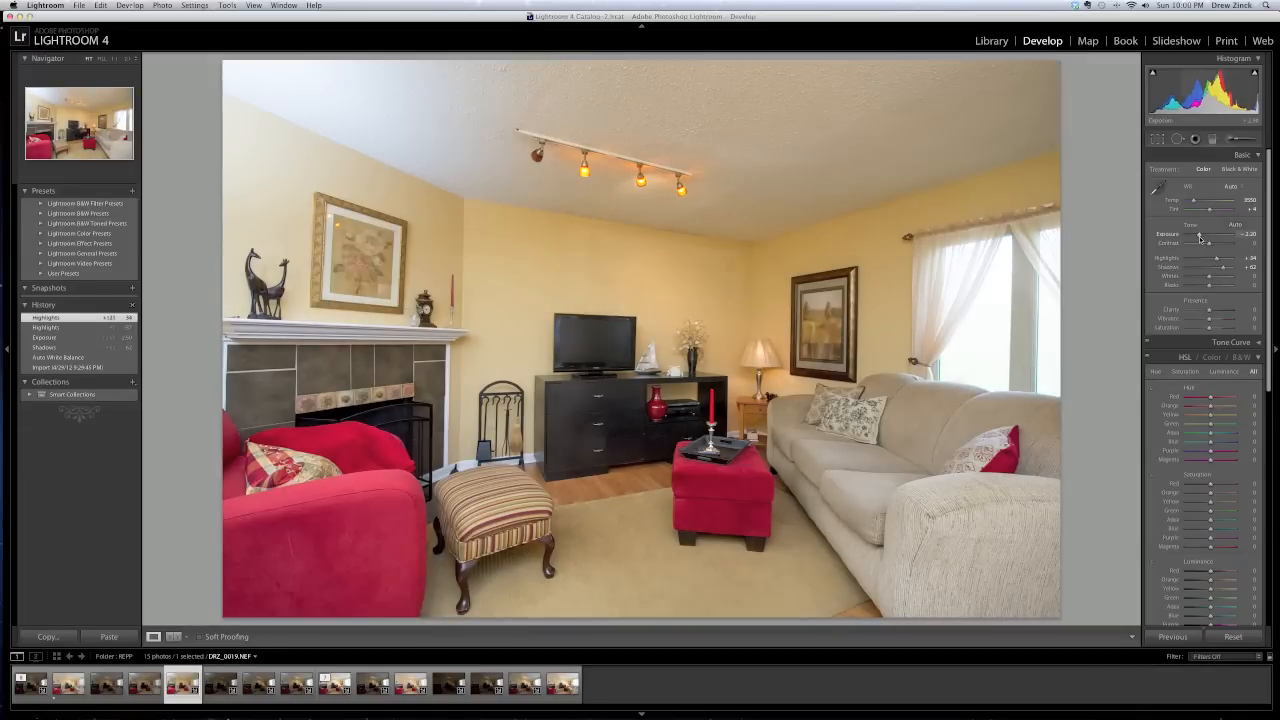
Recover window detail in DRZ_0019.NEF by setting Highlights to -100, Whites to -53 and Exposure to +2.10
click(1200, 237)
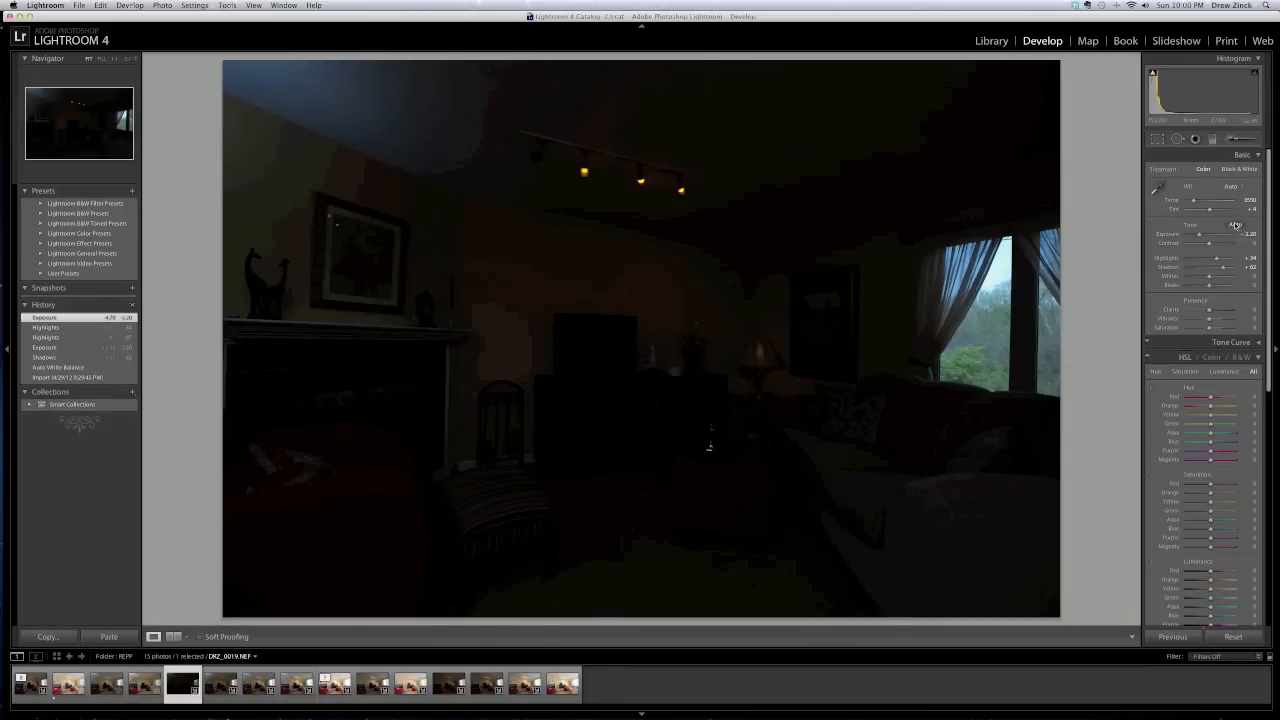
key(super+z)
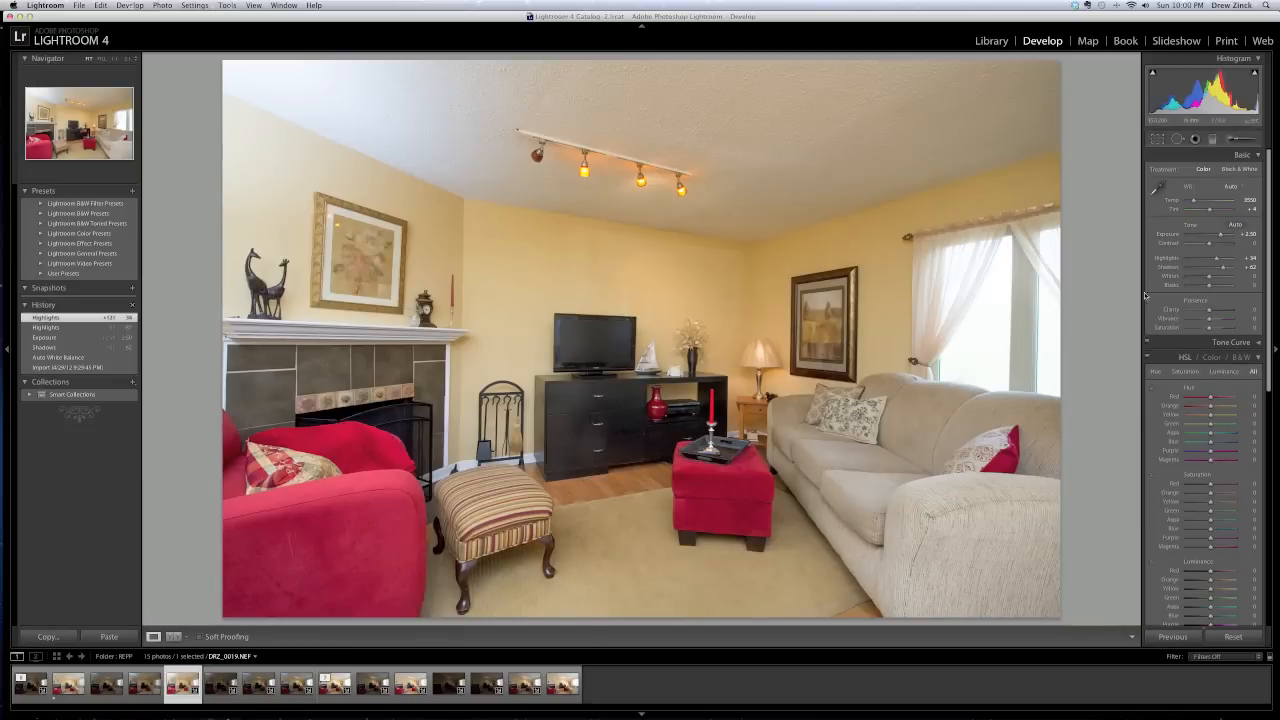
click(1186, 261)
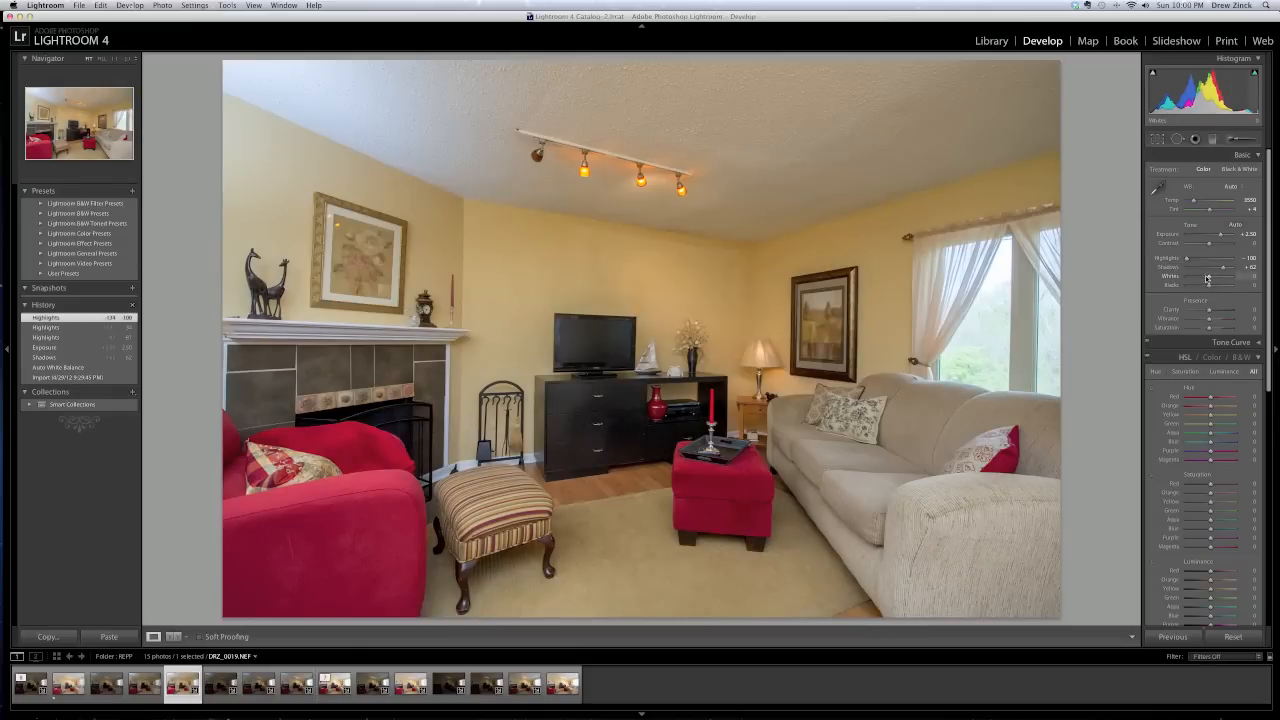
drag(1206, 279, 1201, 278)
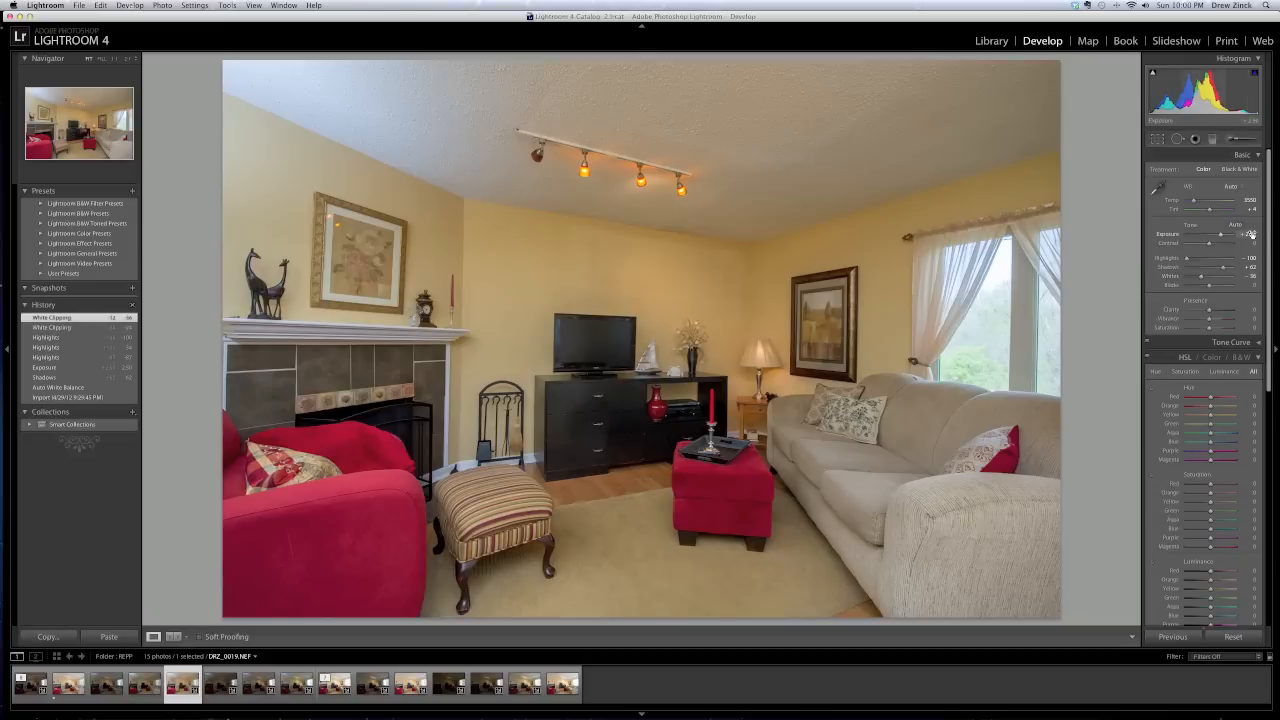
drag(1250, 234, 1240, 234)
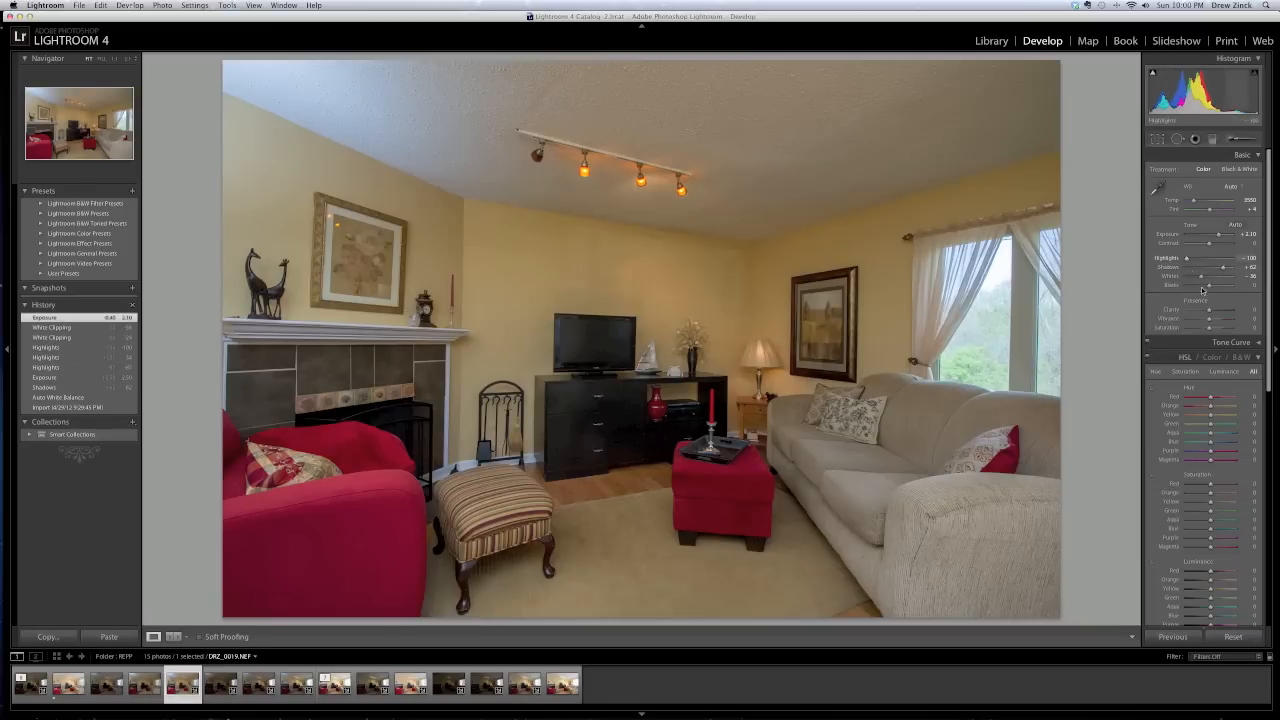
drag(1198, 279, 1192, 279)
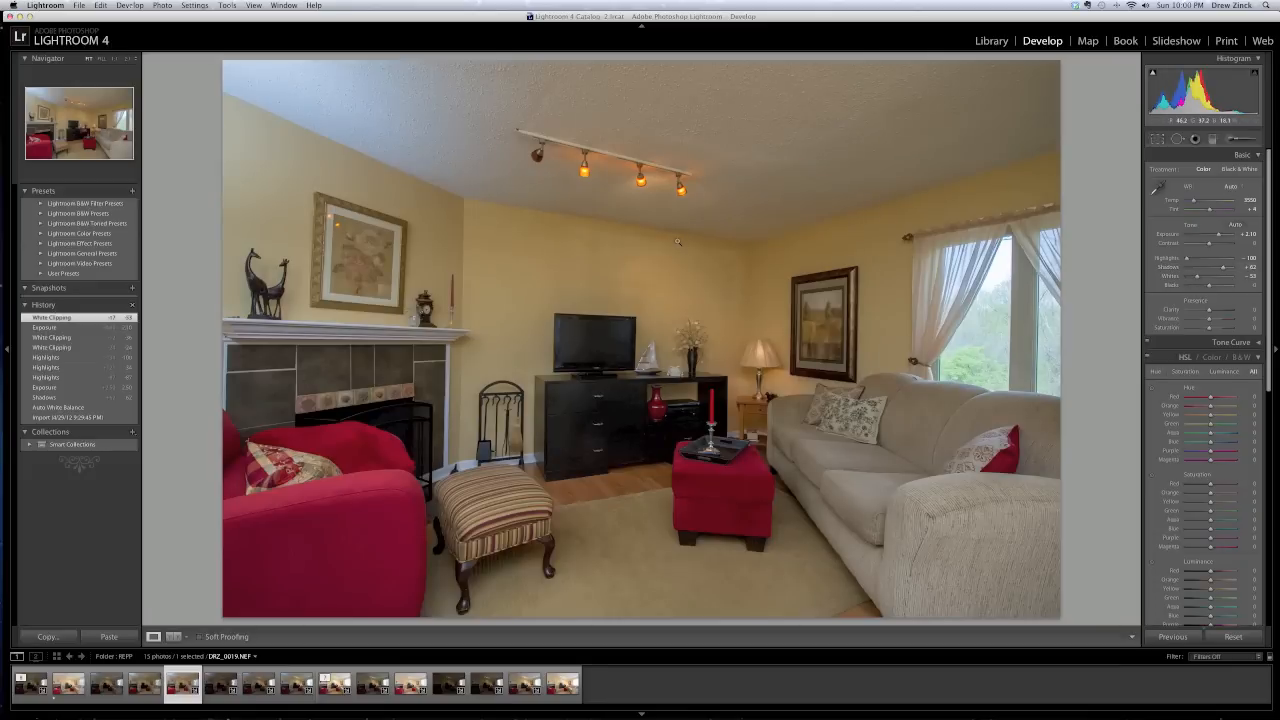
Open DRZ_0019.NEF together with DRZ_0023blend.tif in Adobe Photoshop CS5.1 as copies with Lightroom adjustments
super+click(407, 688)
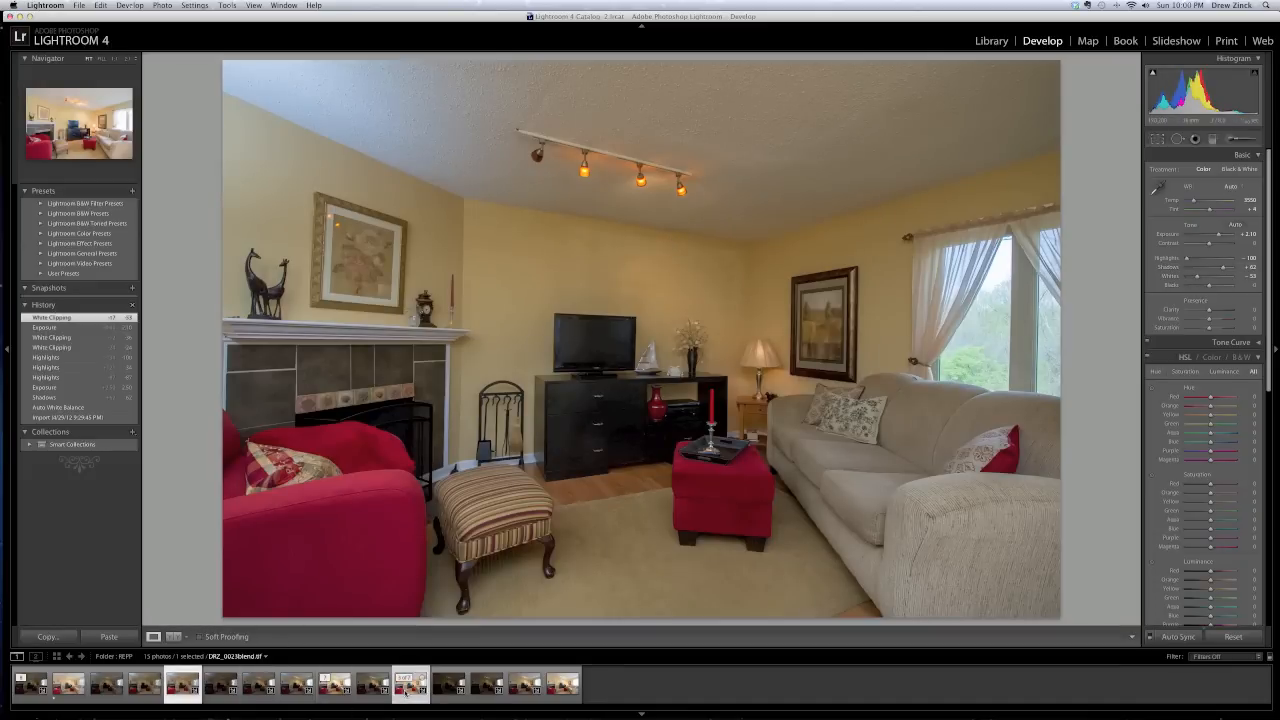
right_click(407, 688)
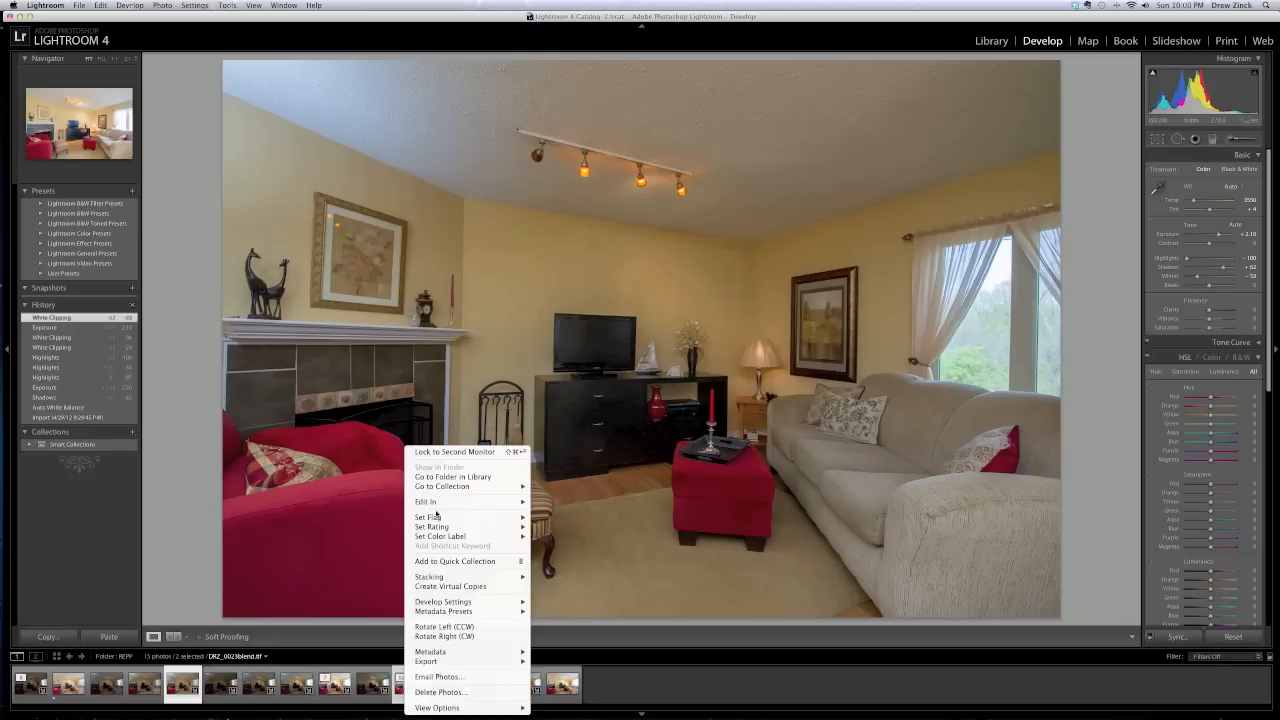
mouse_move(500, 501)
click(549, 501)
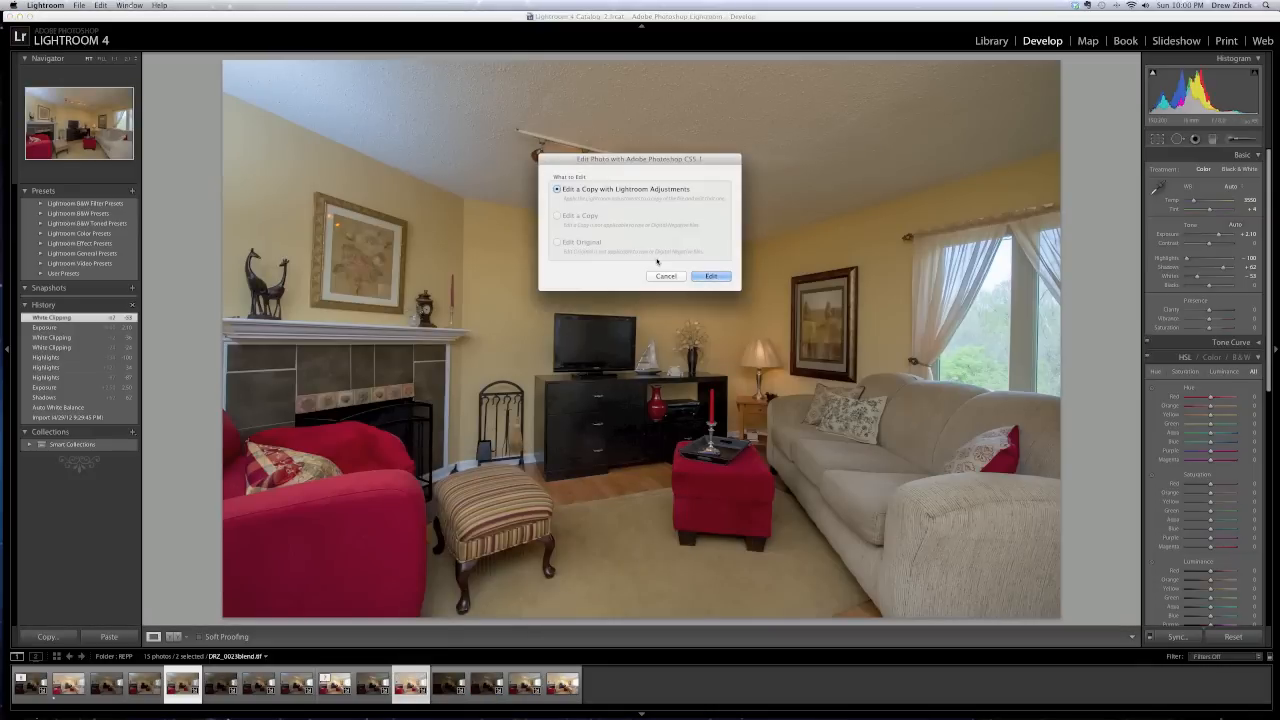
click(700, 238)
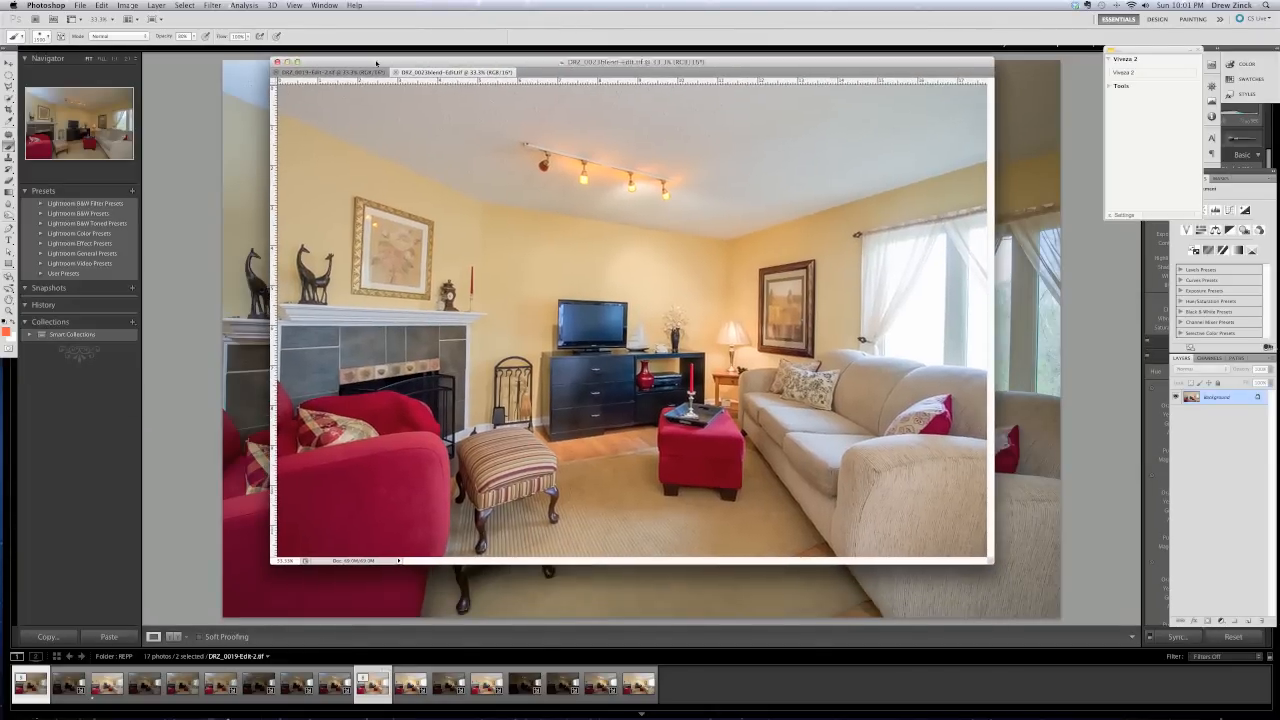
Copy the darker DRZ_0019 image into the blend document as a new layer and hide it with a black layer mask
key(v)
click(365, 72)
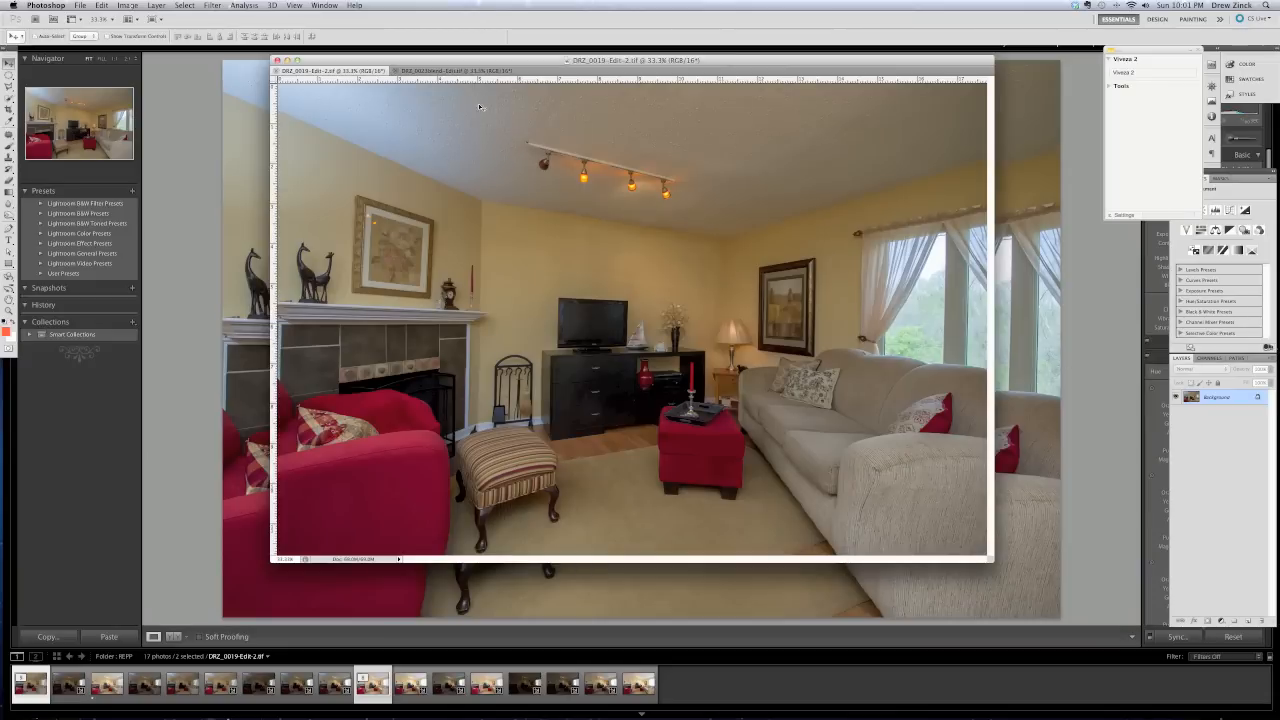
key(ctrl+Tab)
key(ctrl+v)
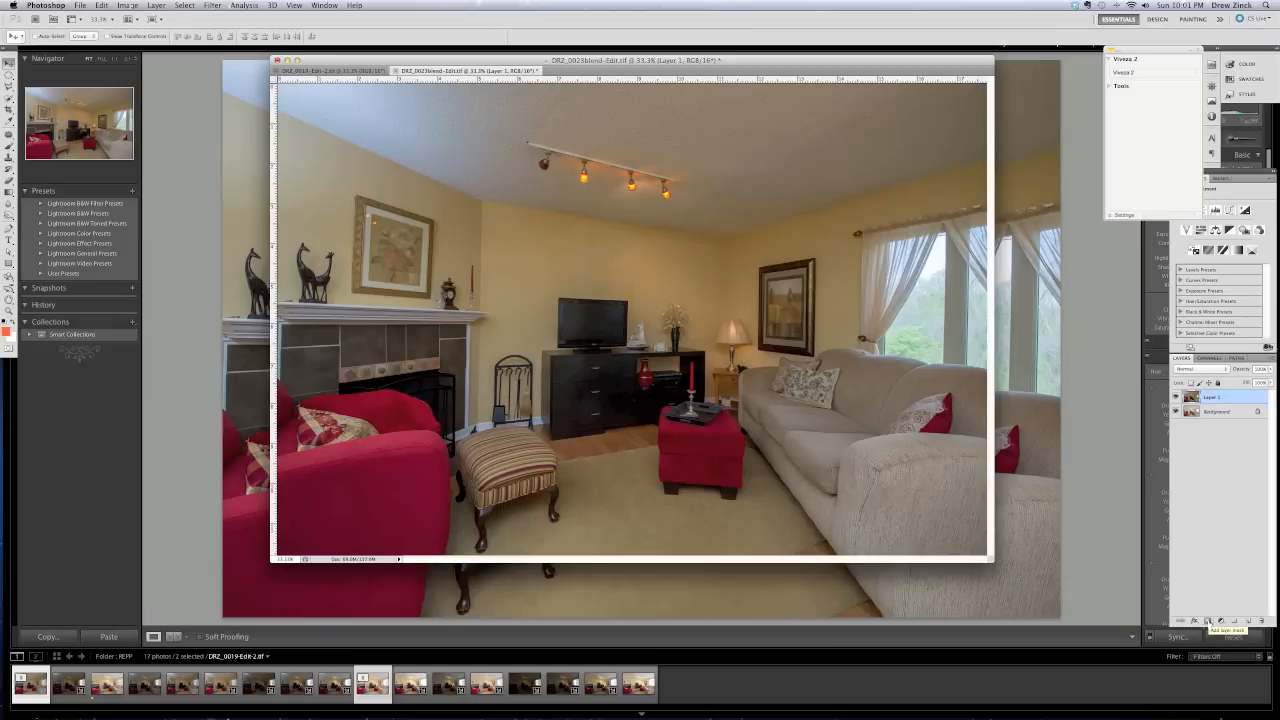
click(1208, 621)
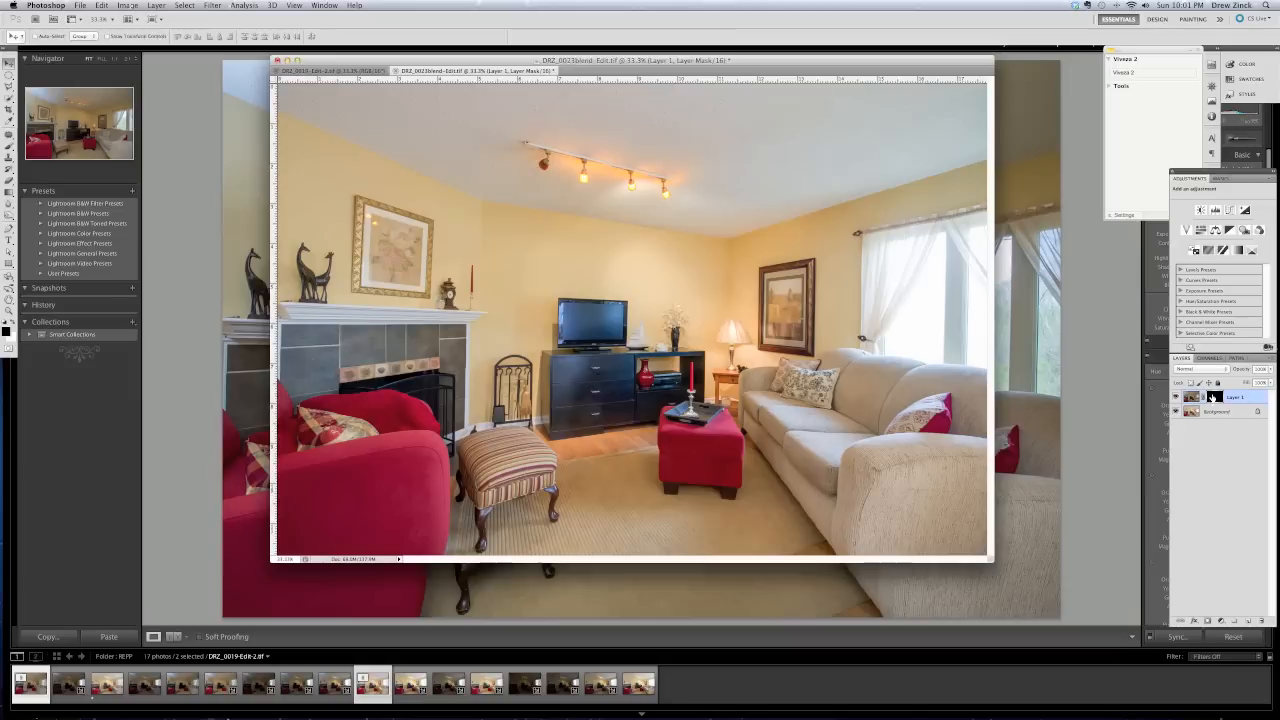
Enlarge the brush and paint white on the Layer 1 mask over the window panes to bring in the outside view
key(b)
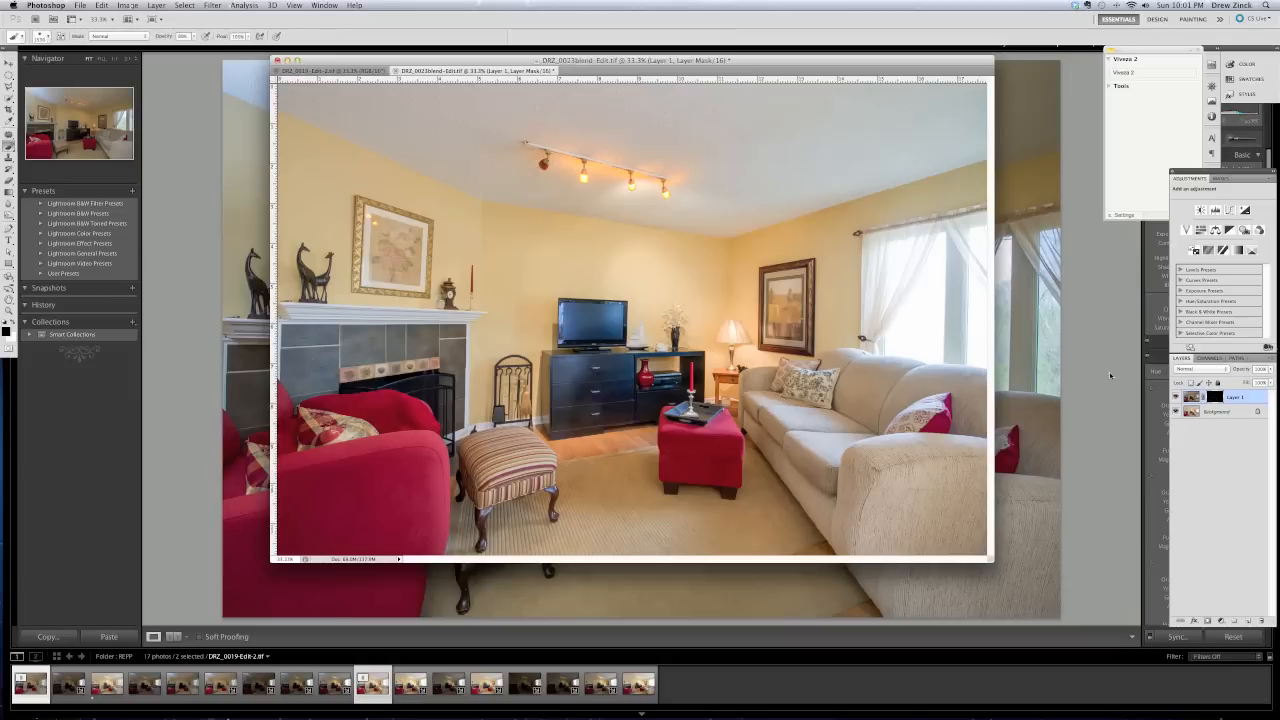
key(bracketright)
key(bracketright)
key(bracketright)
key(bracketright)
key(x)
mouse_move(930, 283)
mouse_down()
mouse_move(915, 305)
mouse_move(922, 284)
mouse_up()
mouse_move(939, 241)
mouse_down()
mouse_move(934, 310)
mouse_move(934, 281)
mouse_move(920, 325)
mouse_up()
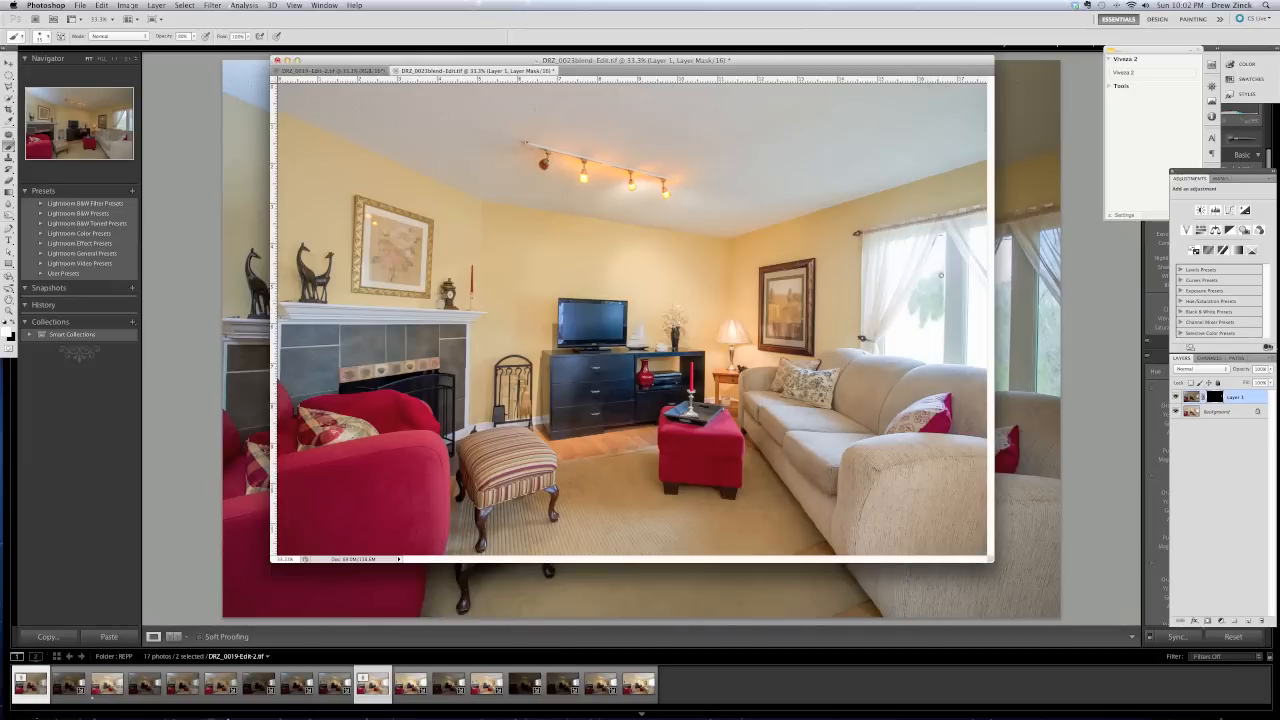
drag(936, 324, 939, 358)
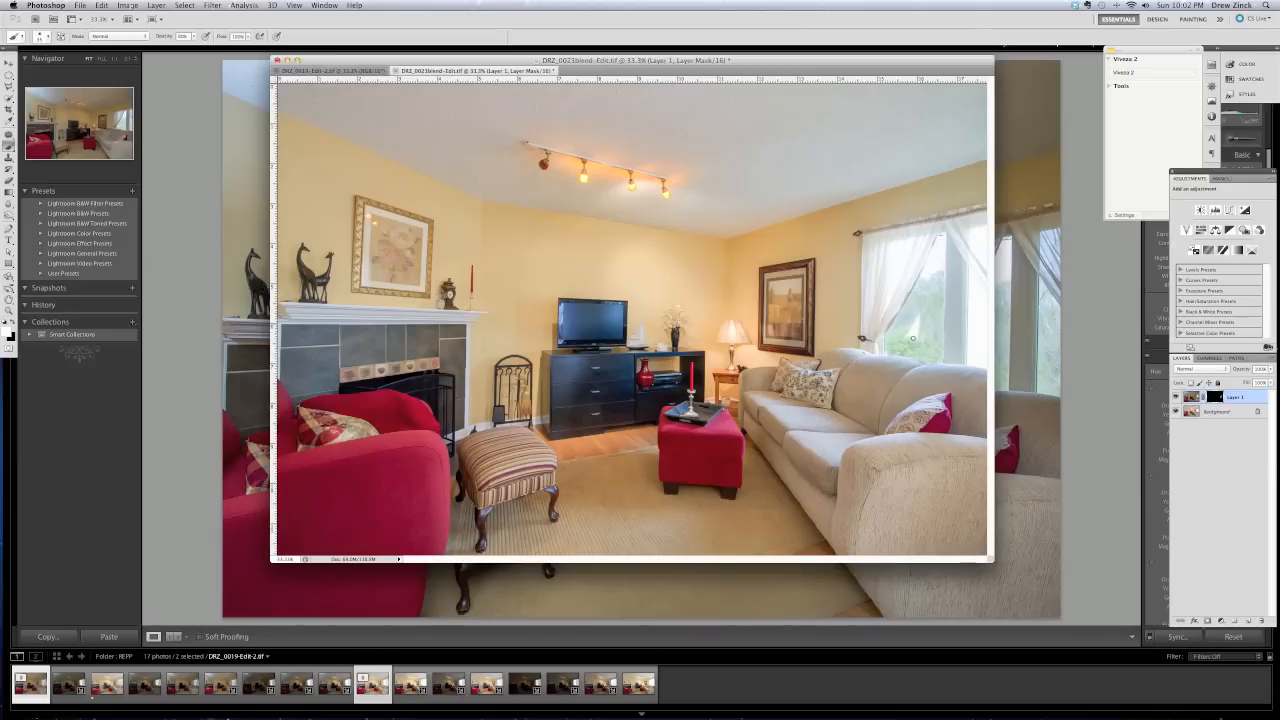
key(x)
Duplicate Layer 1, delete the copy's mask without applying it, and add a new black mask to the copy
key(super+j)
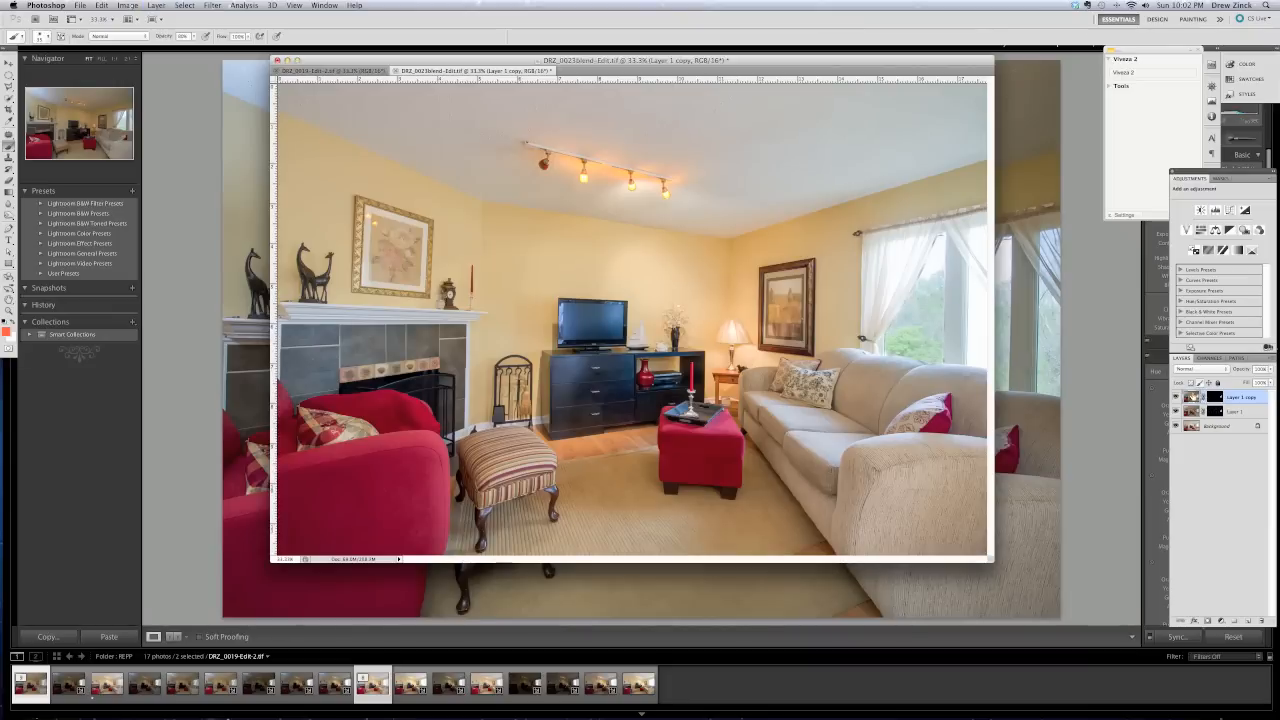
drag(1216, 399, 1269, 619)
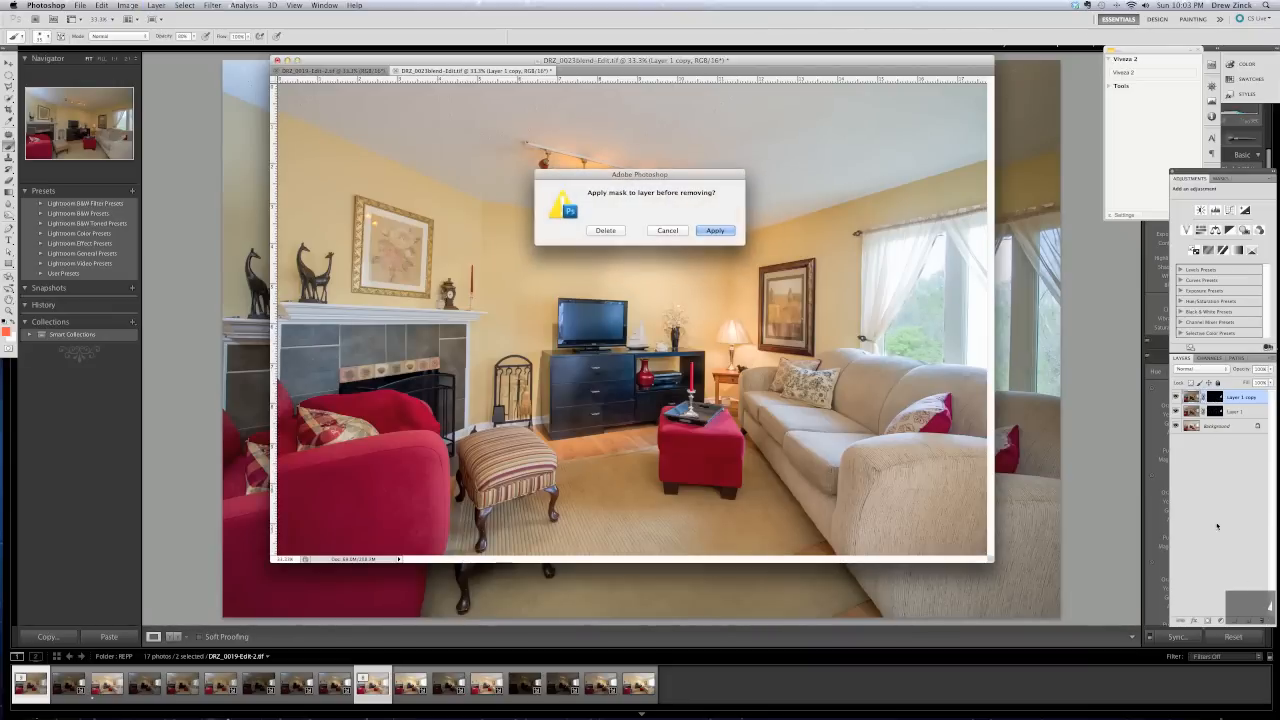
click(606, 231)
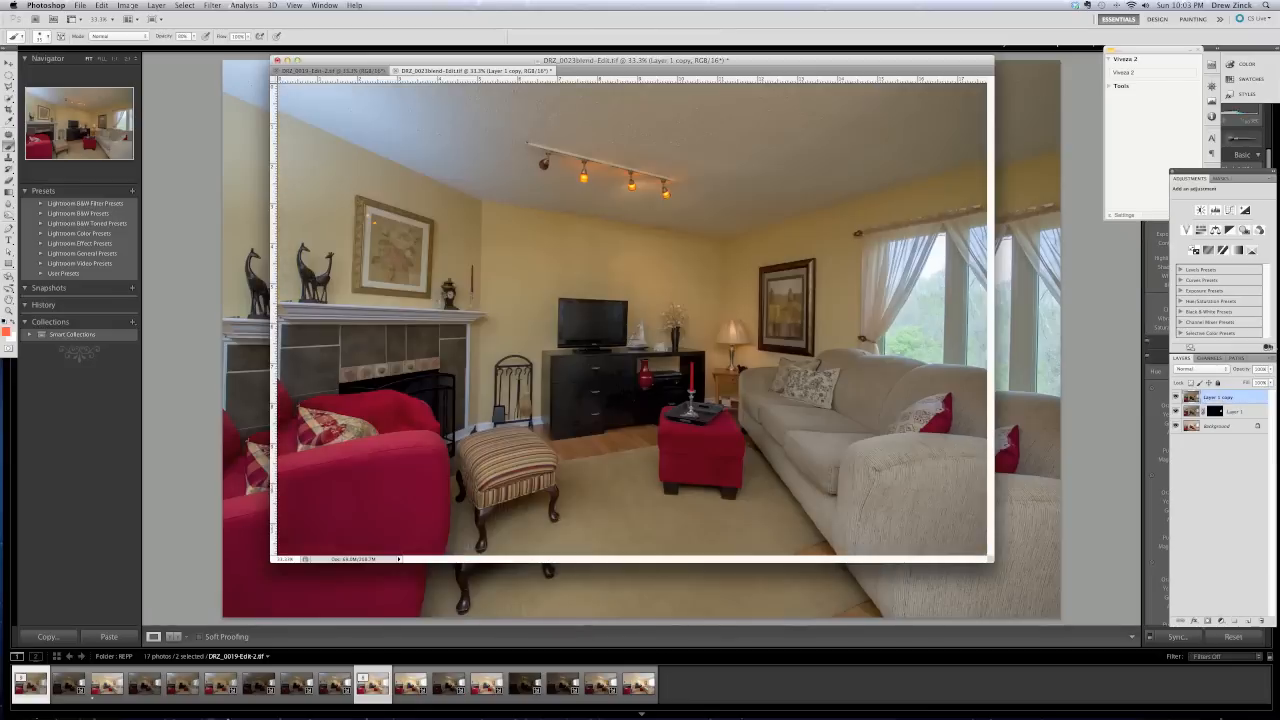
alt+click(1207, 621)
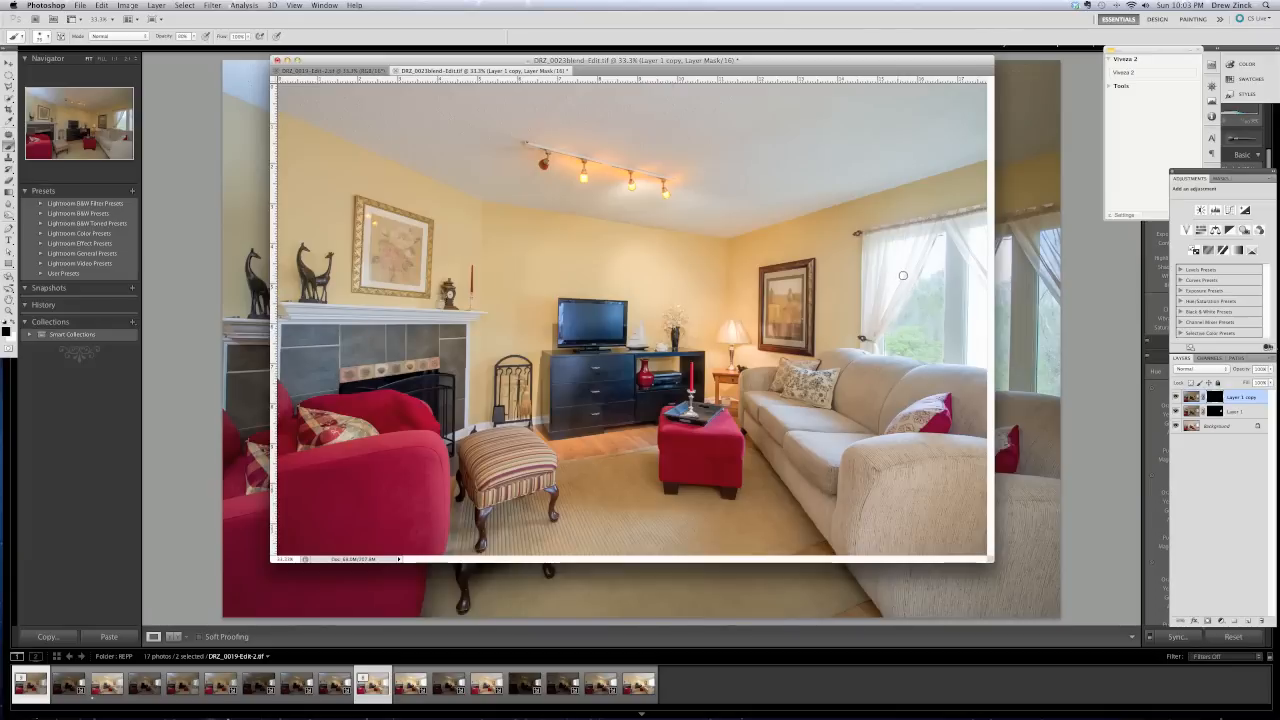
Paint white on the Layer 1 copy mask over the sheer curtain beside the window
key(x)
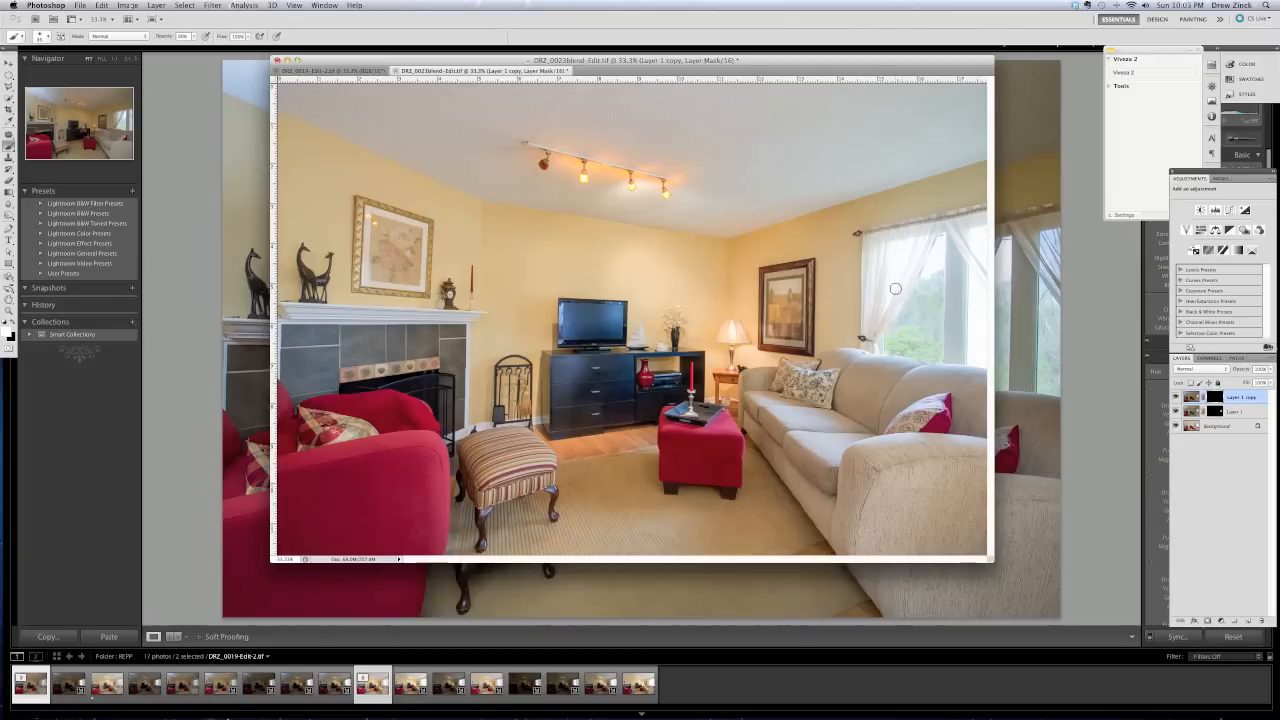
mouse_move(894, 288)
mouse_down()
mouse_move(869, 333)
mouse_move(867, 237)
mouse_move(929, 222)
mouse_move(904, 287)
mouse_move(933, 227)
mouse_move(883, 290)
mouse_move(896, 260)
mouse_move(885, 249)
mouse_move(897, 254)
mouse_move(872, 268)
mouse_move(875, 318)
mouse_move(870, 274)
mouse_move(923, 223)
mouse_up()
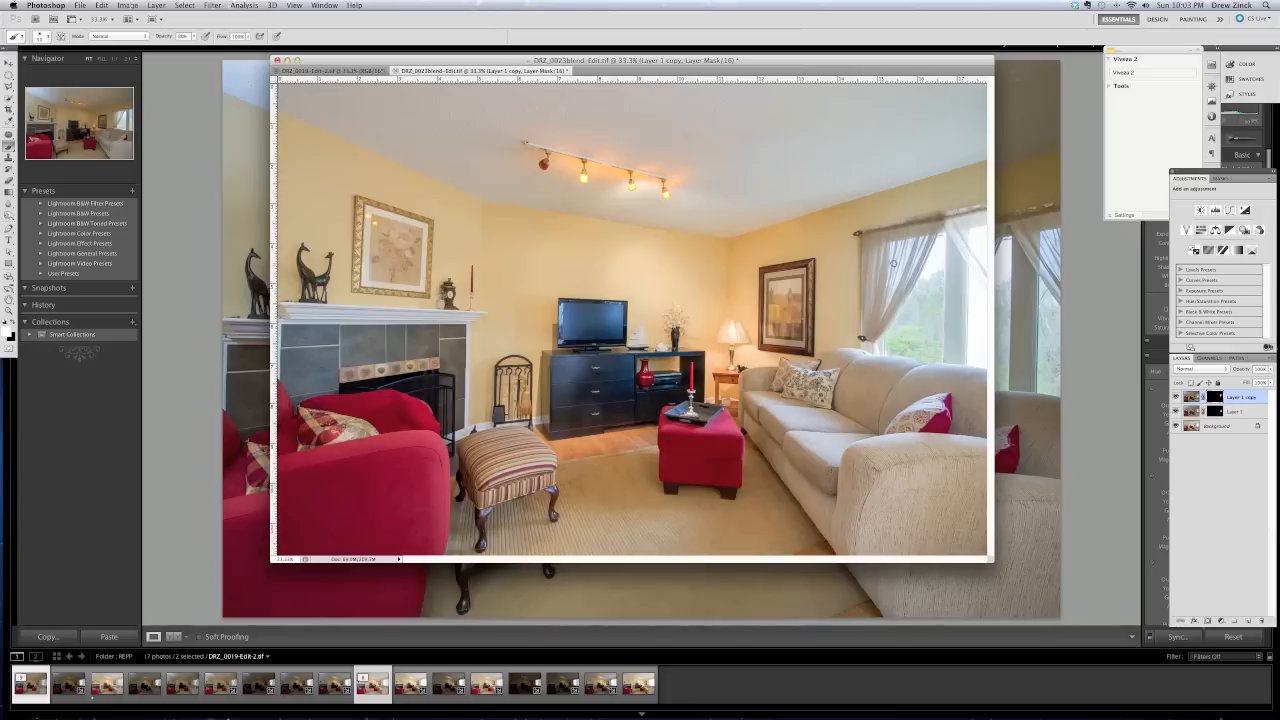
key(x)
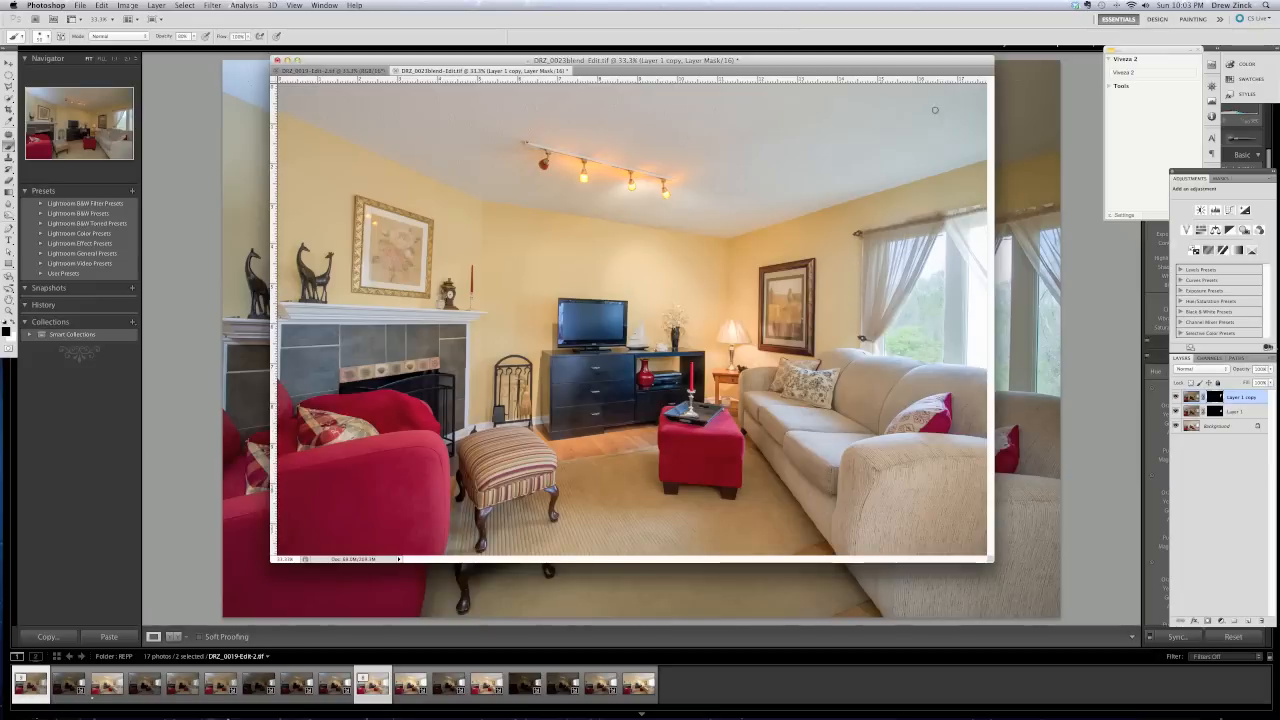
key(x)
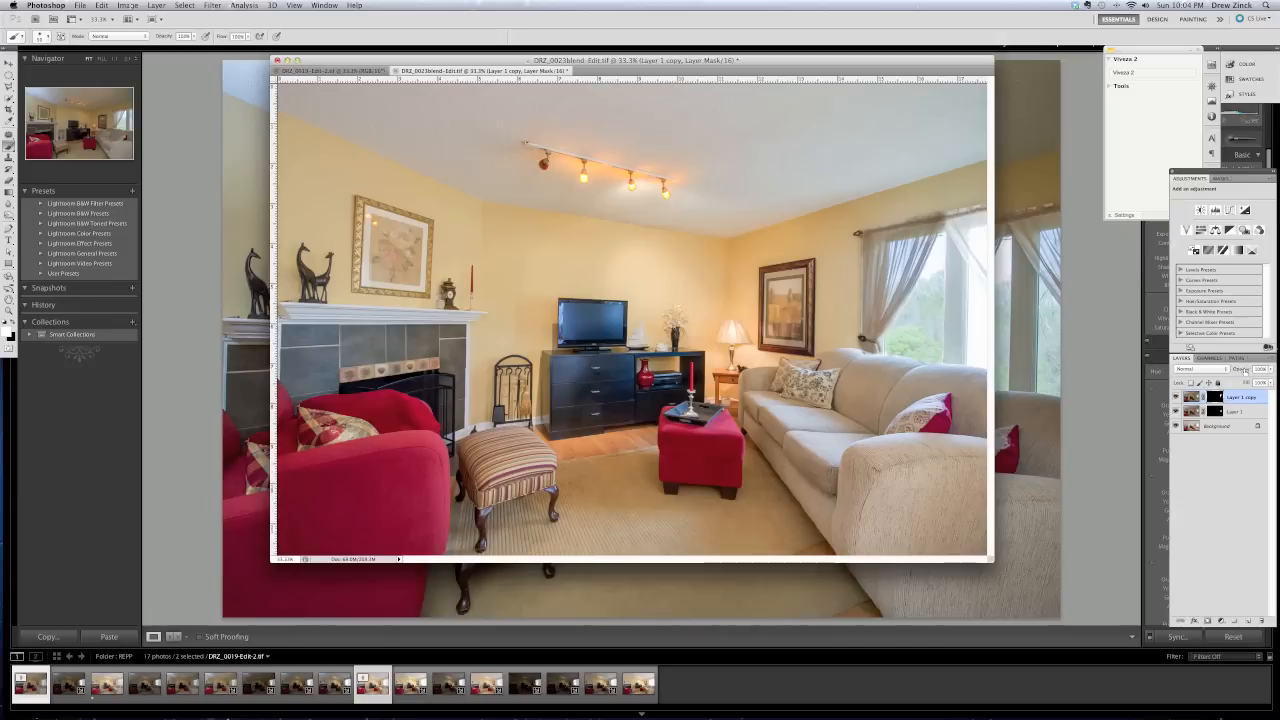
Lower the Layer 1 copy's opacity to 40% and compare the curtain with the layer hidden and shown
drag(1244, 370, 1219, 372)
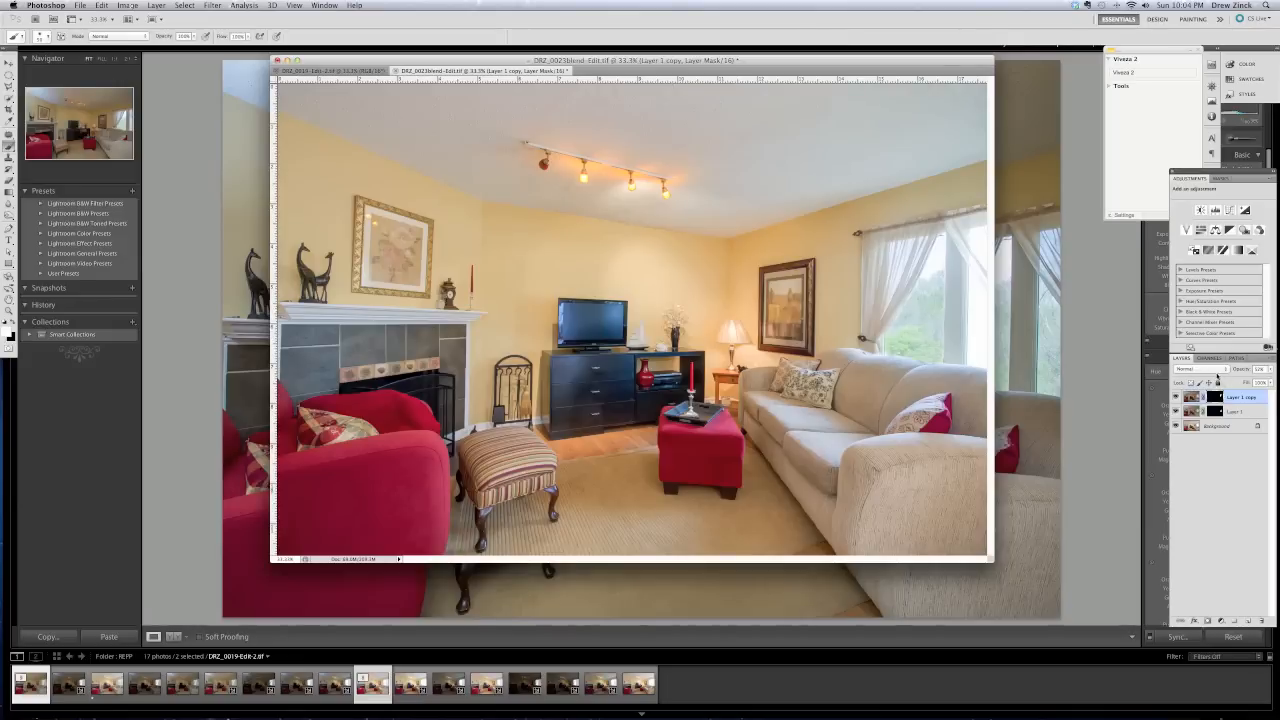
key(4)
key(3)
key(v)
key(4)
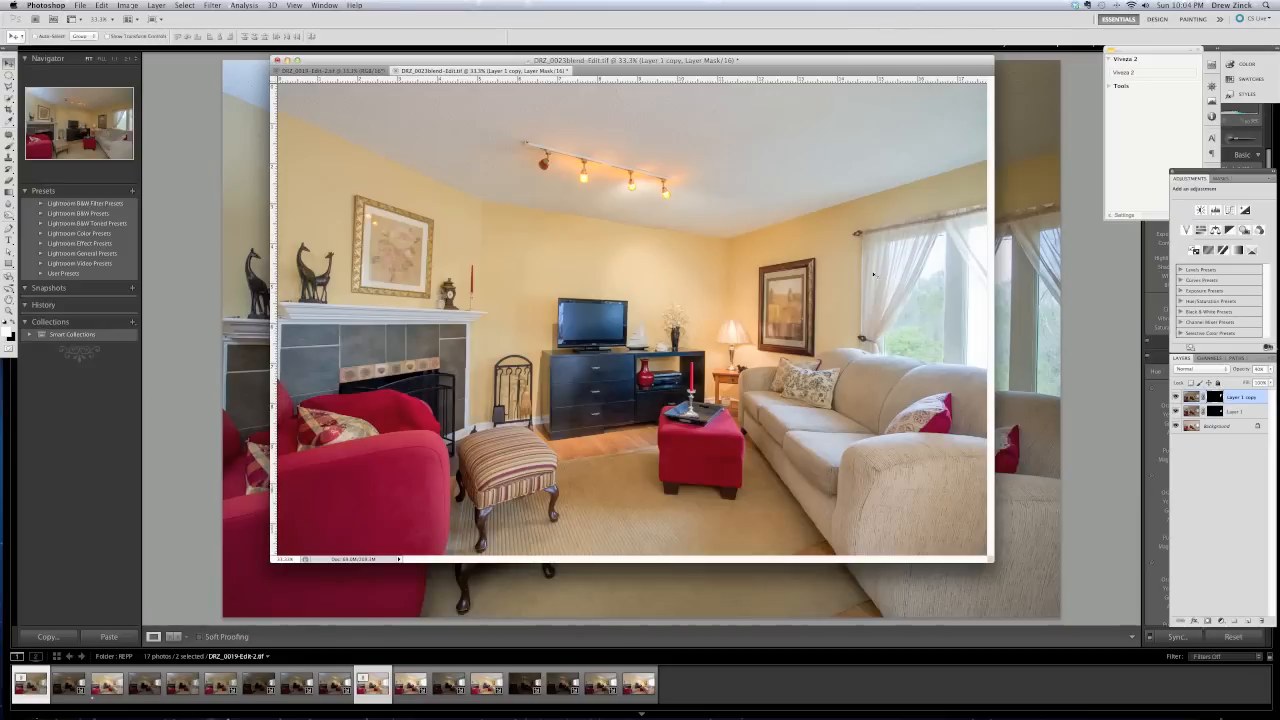
click(1176, 397)
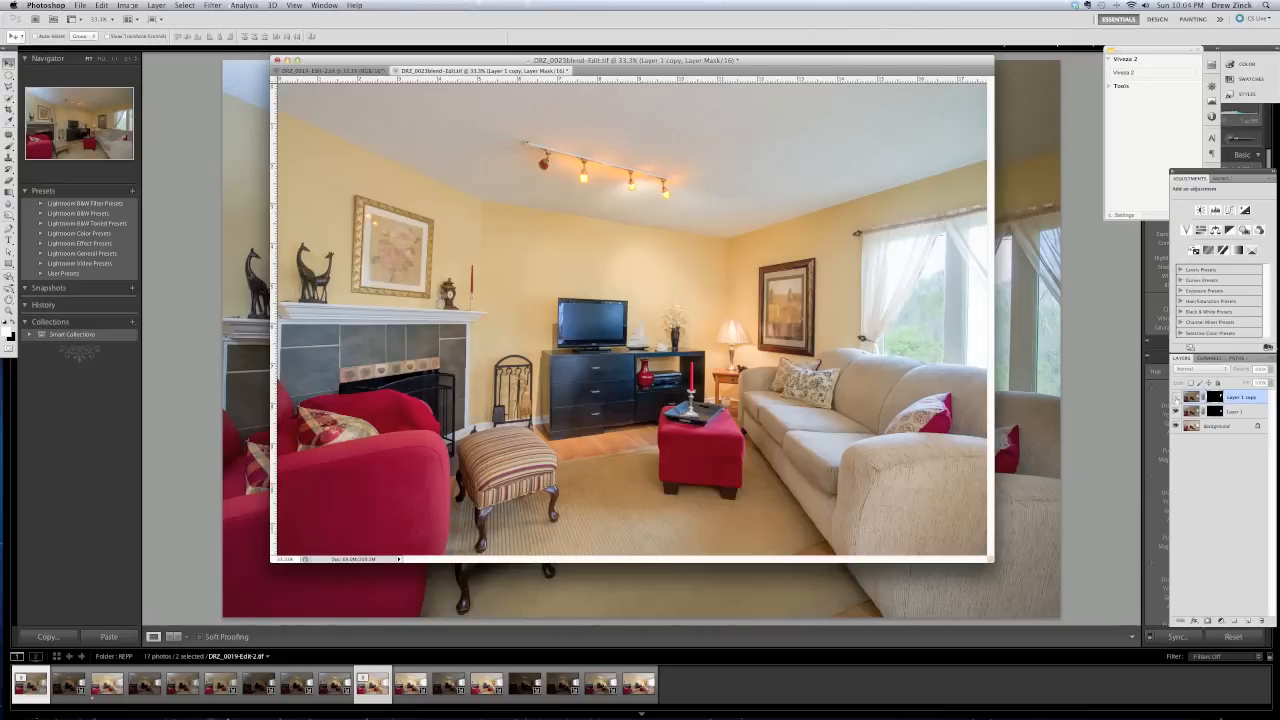
click(1176, 397)
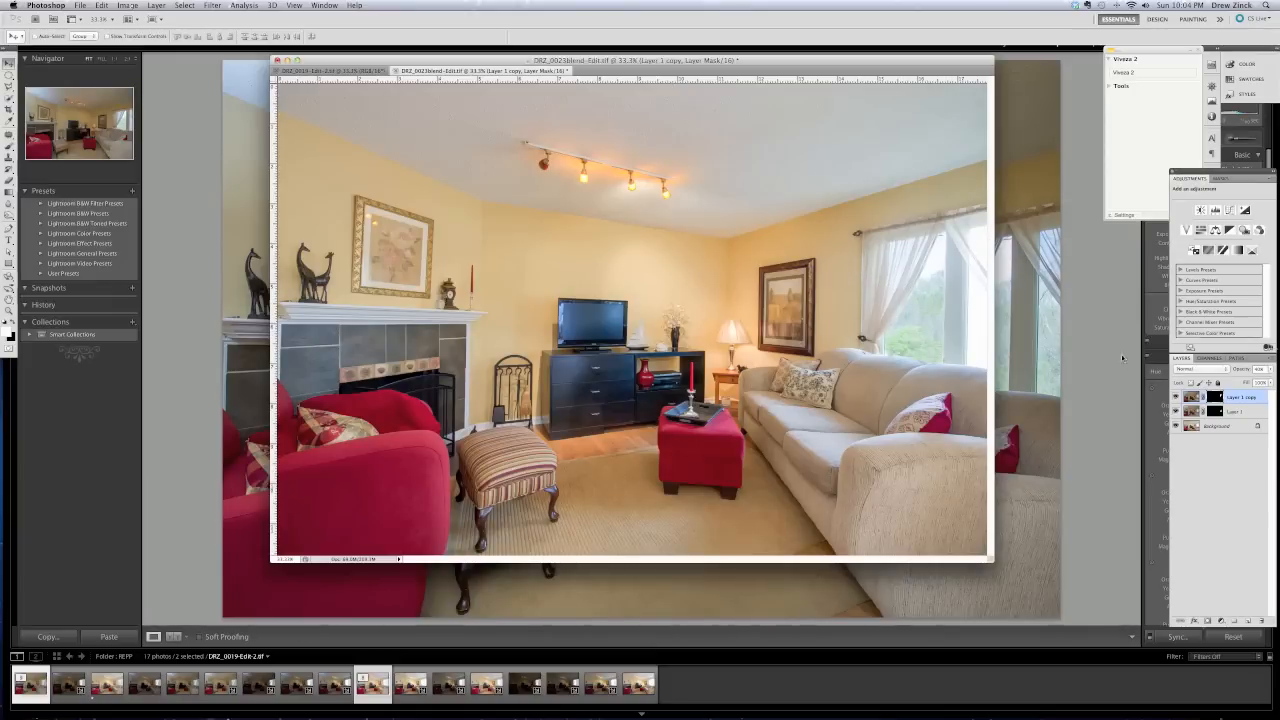
Reduce Layer 1's opacity slightly and check the window with each masked layer hidden and shown
click(1247, 413)
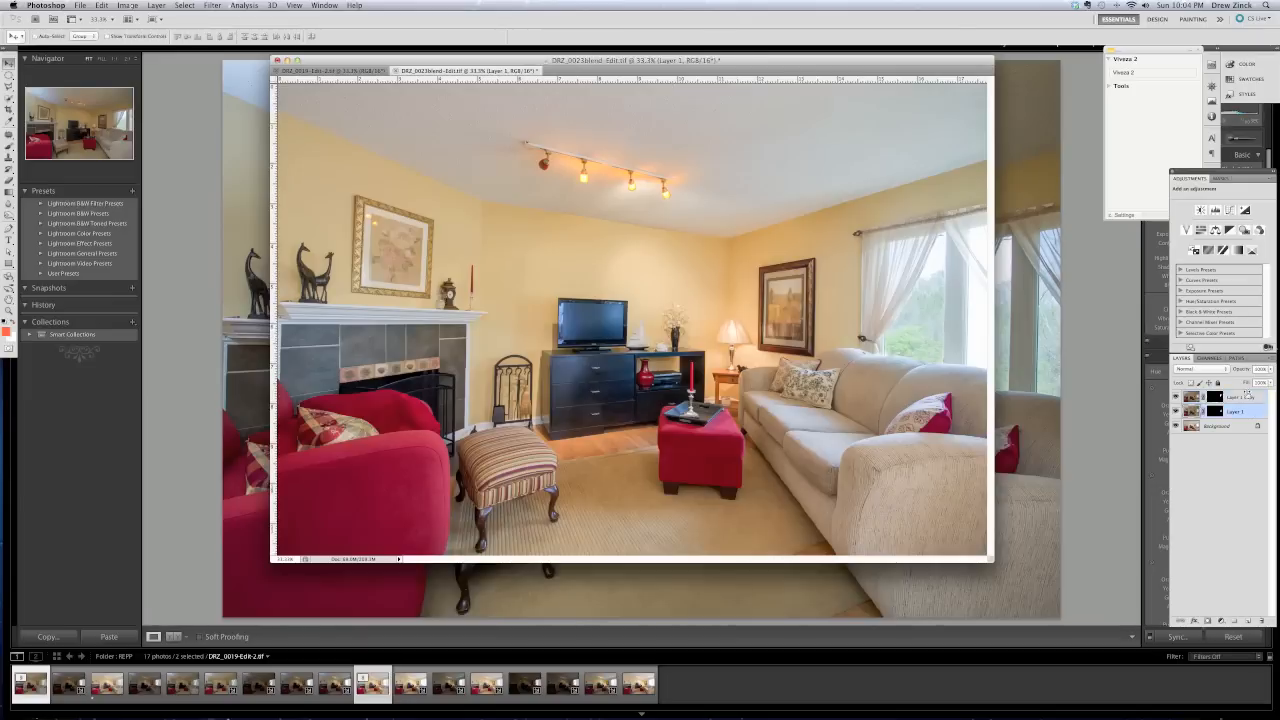
click(1244, 370)
drag(1234, 371, 1232, 373)
click(1176, 412)
click(1176, 412)
click(1176, 398)
click(1176, 398)
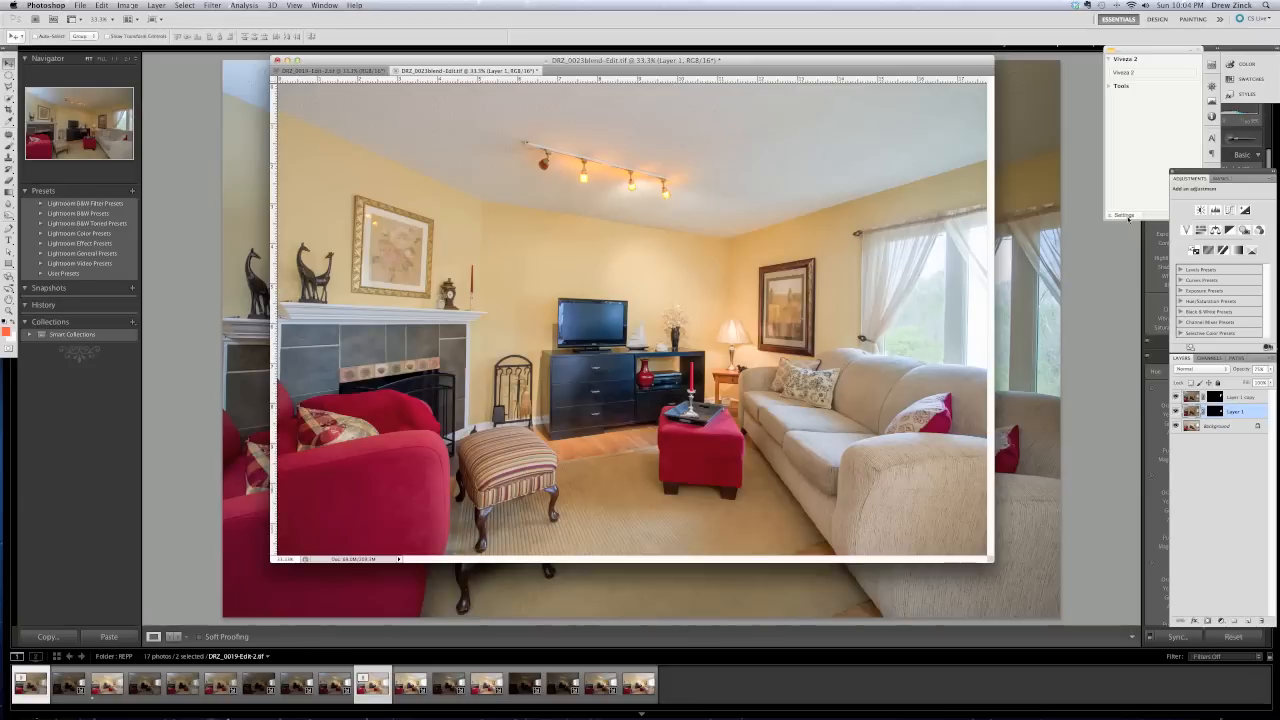
Merge the visible layers into the background and switch back to Lightroom
key(super+shift+e)
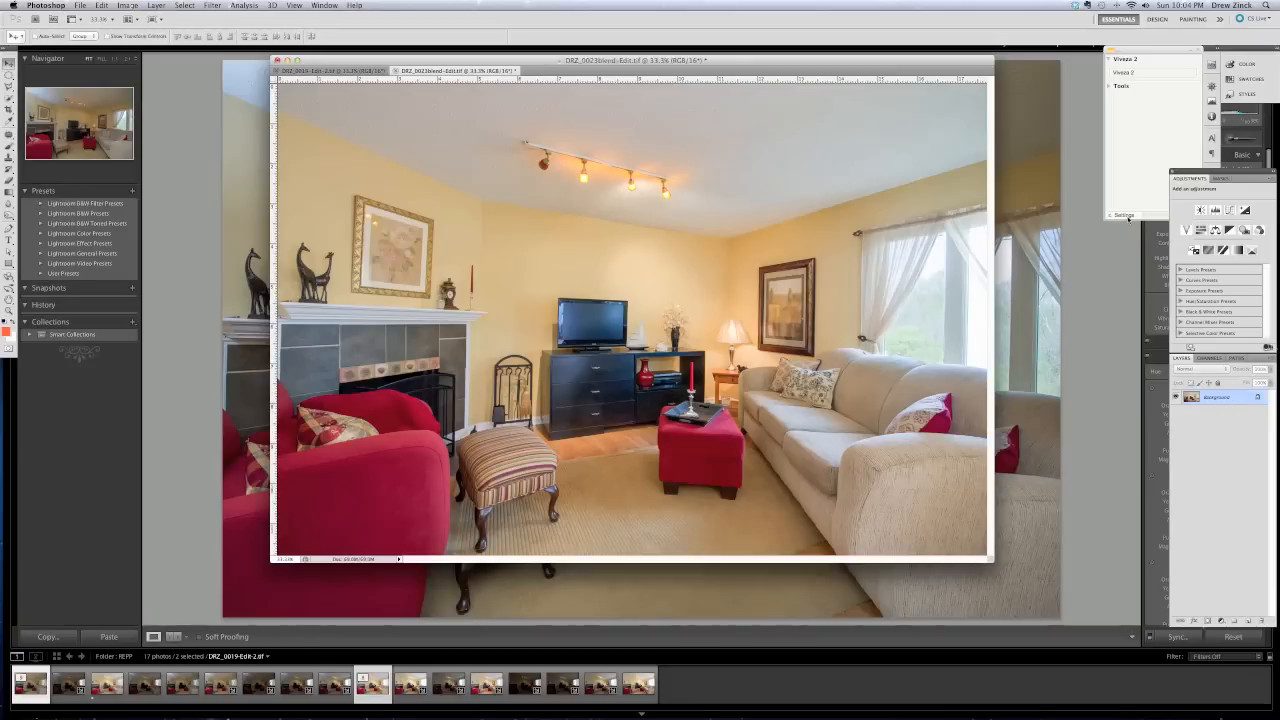
click(193, 230)
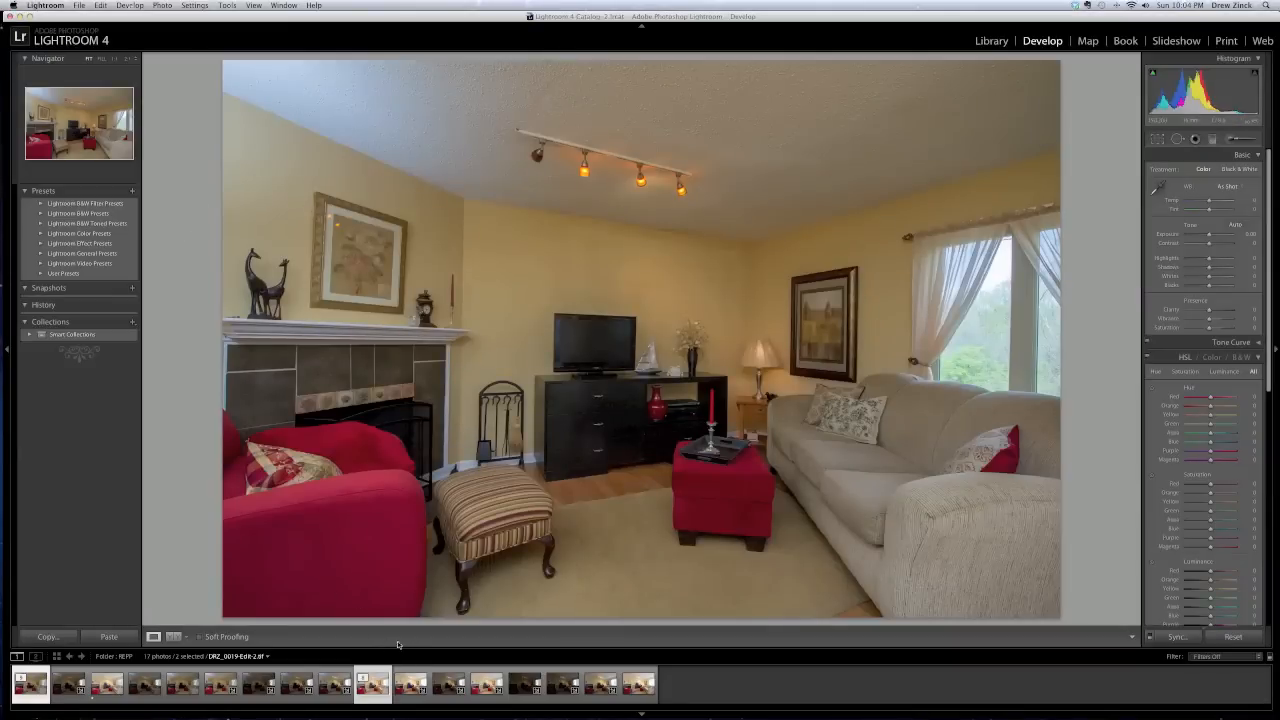
Open Final.jpg in Develop and look over the Detail and Lens Corrections settings
click(107, 683)
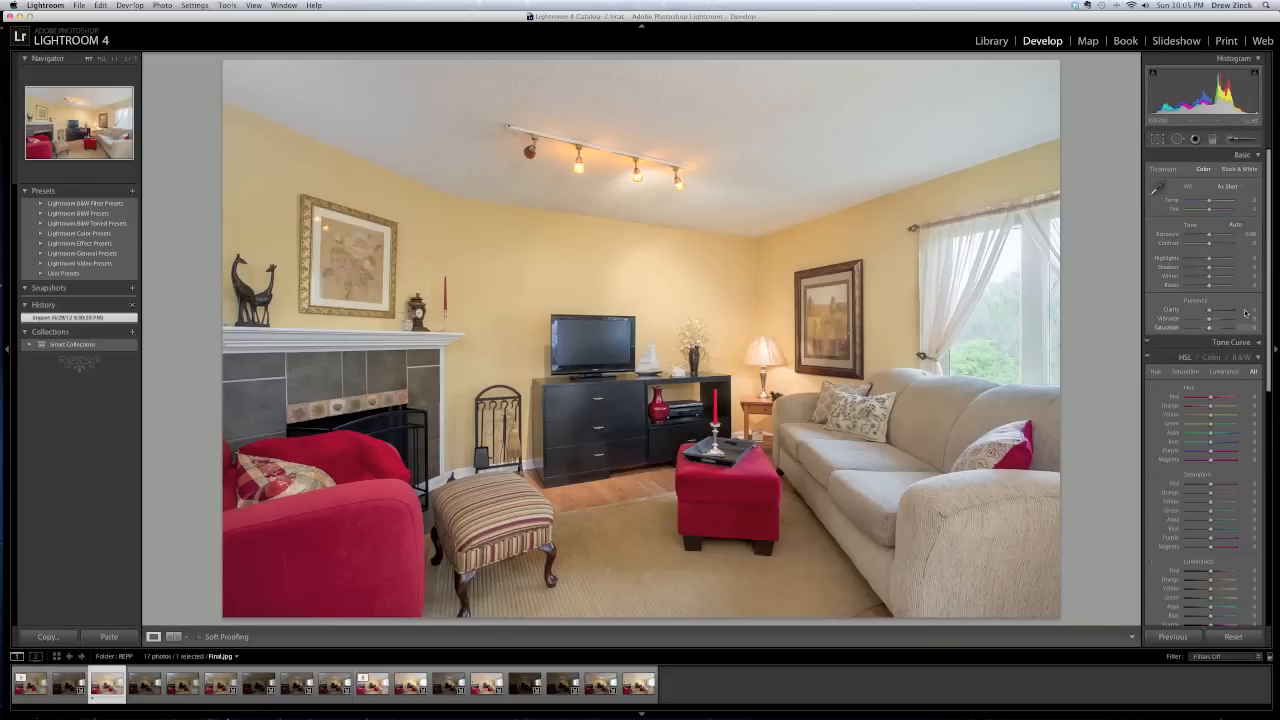
scroll(1220, 443, down, 8)
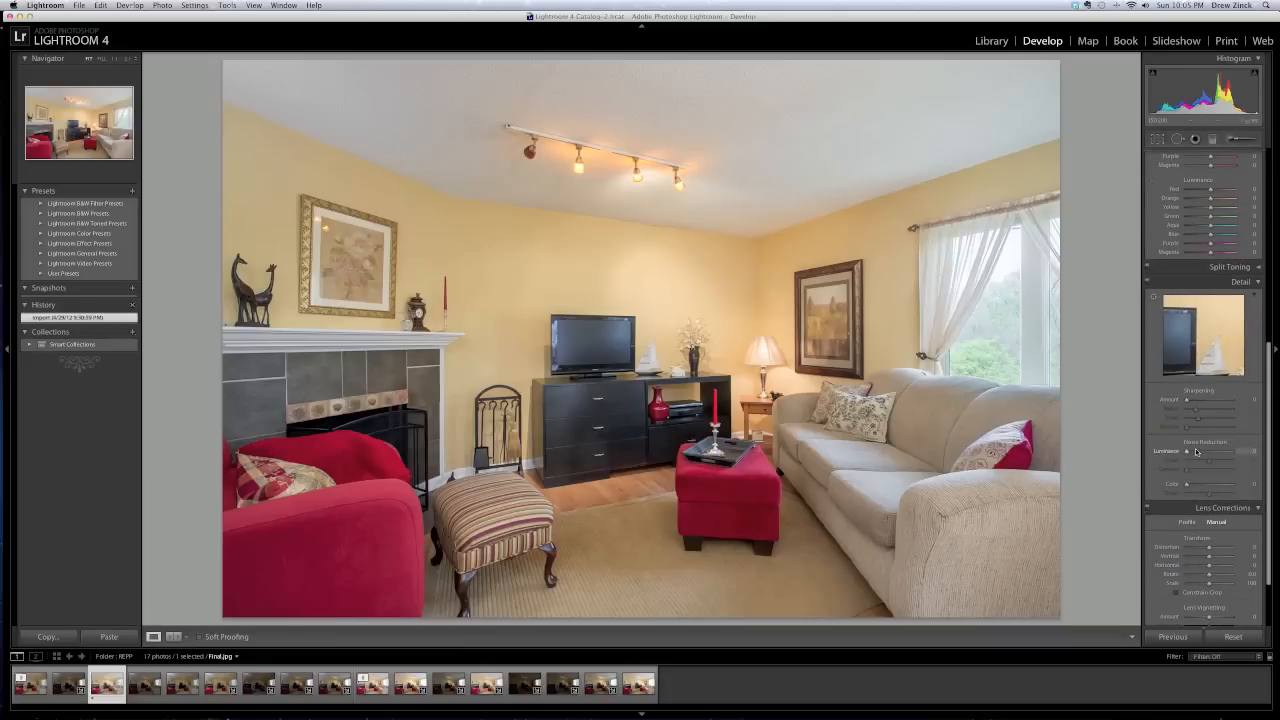
mouse_move(1240, 558)
Compare DRZ_0023blend.tif with the neighbouring single exposures, including DRZ_0024.NEF and DRZ_0025.NEF, and with Final.jpg
click(472, 693)
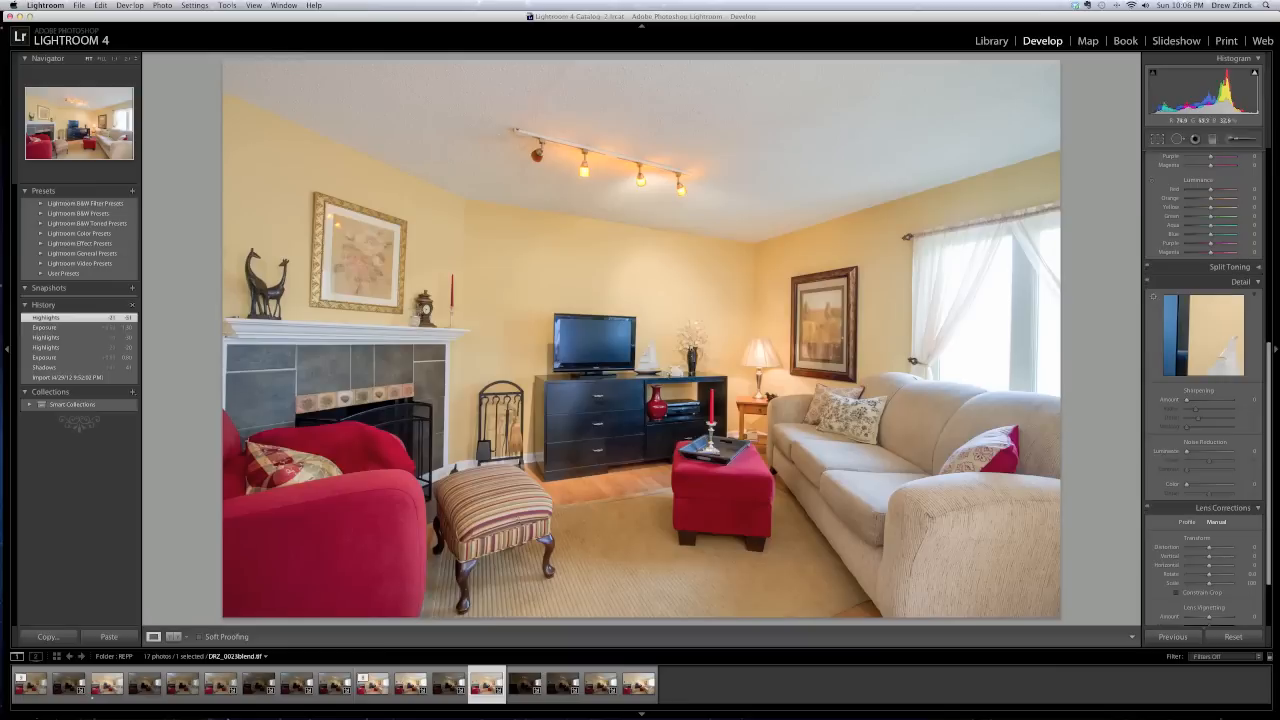
click(519, 688)
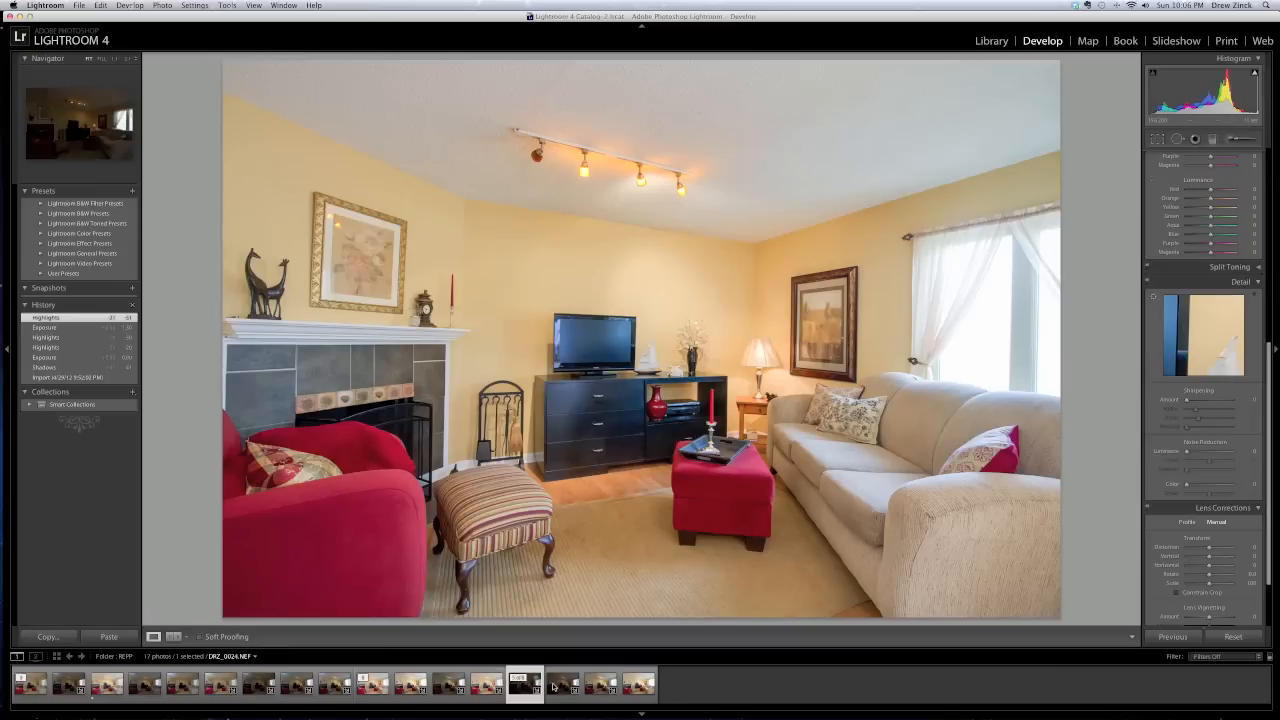
click(574, 690)
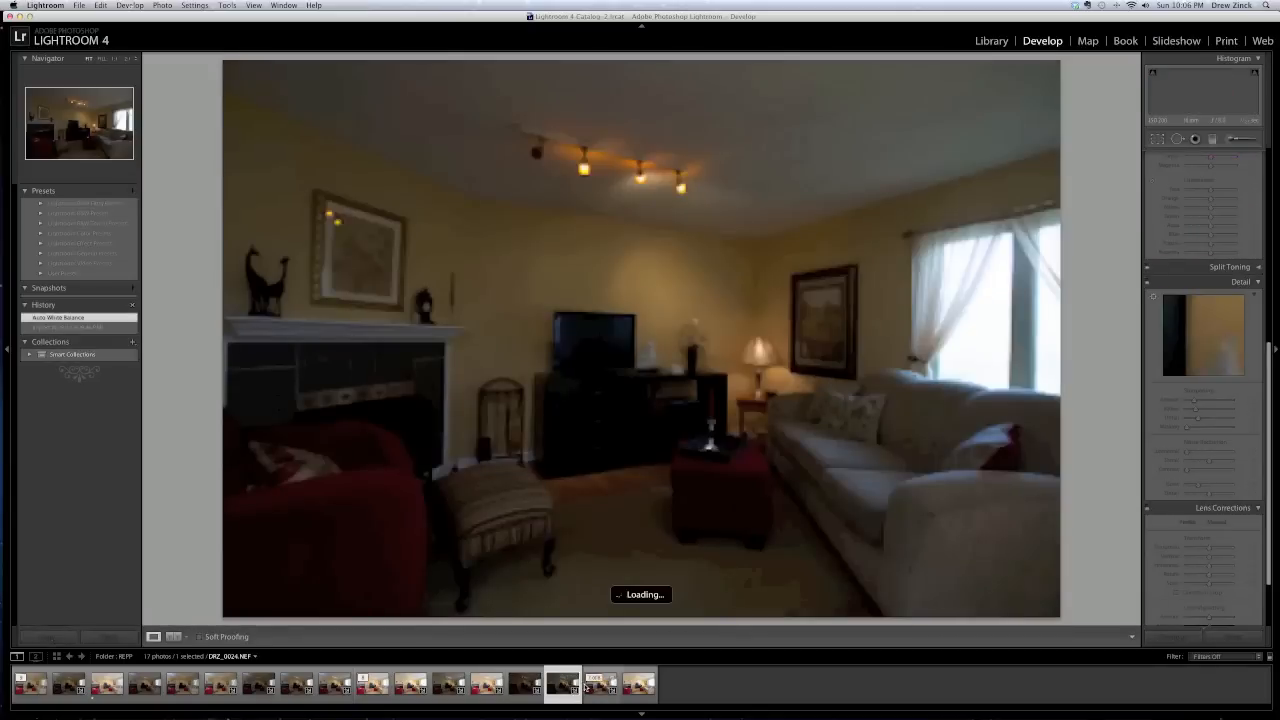
click(590, 688)
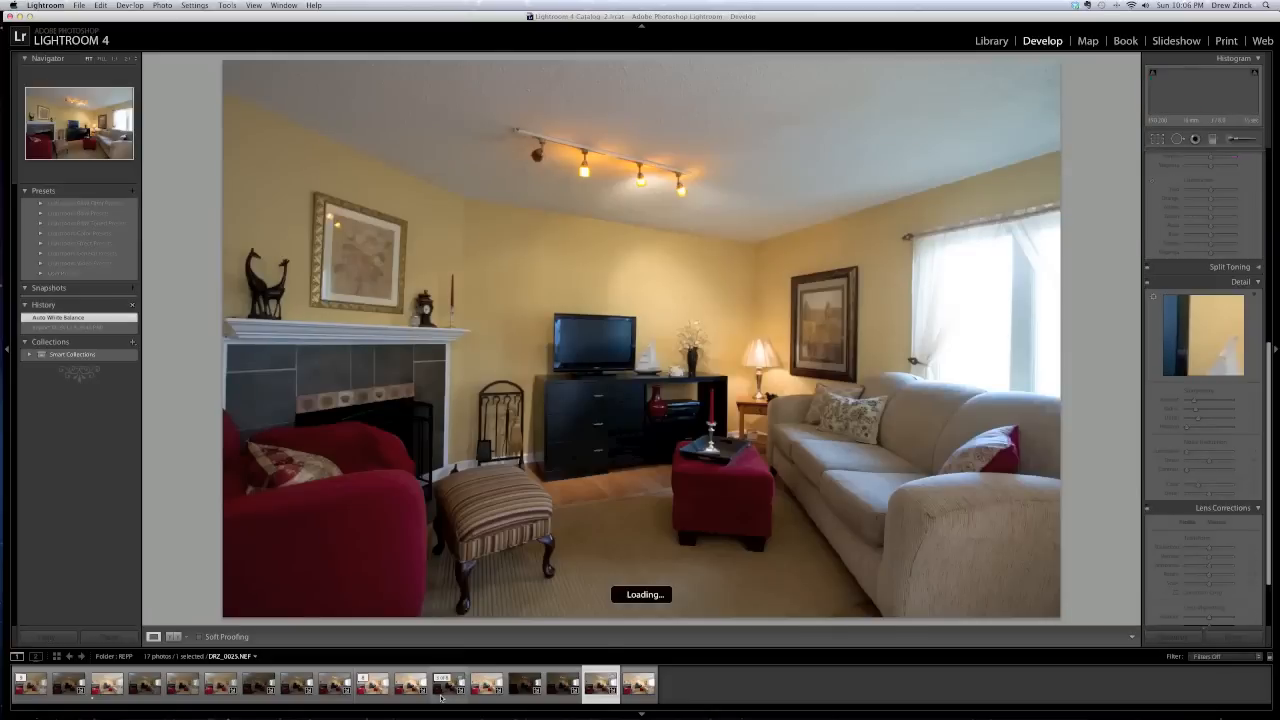
click(487, 688)
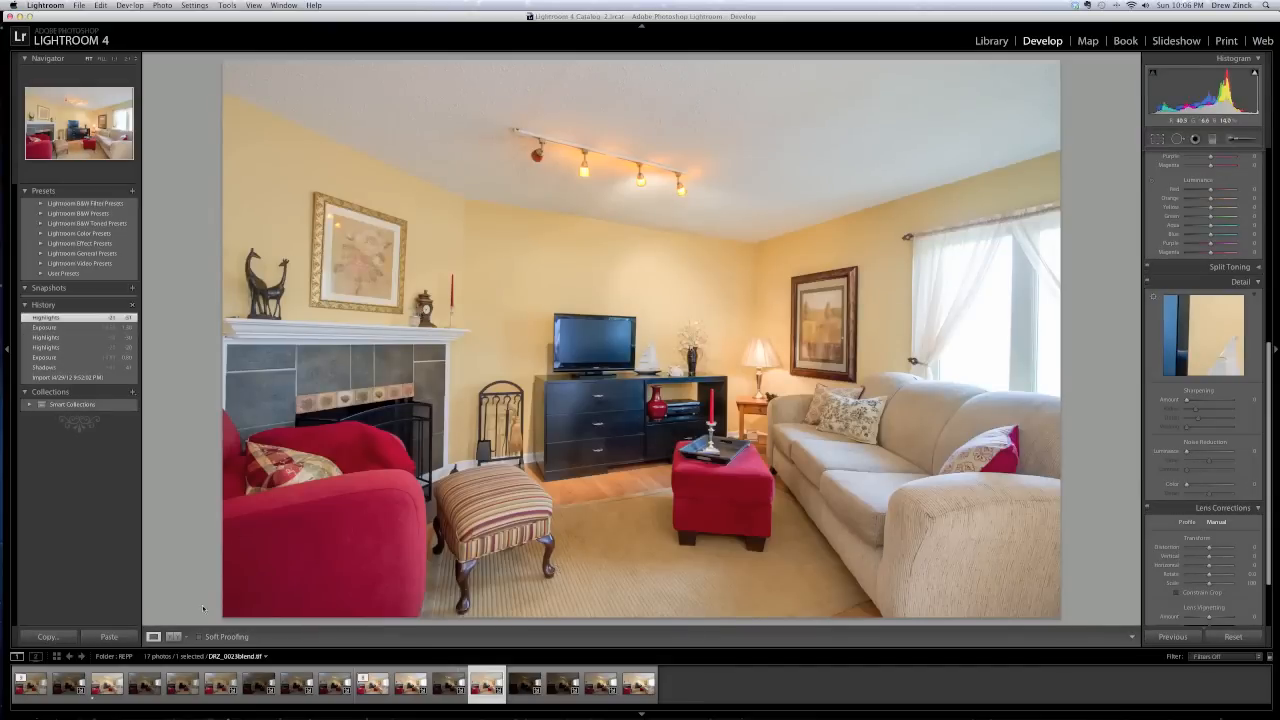
click(107, 684)
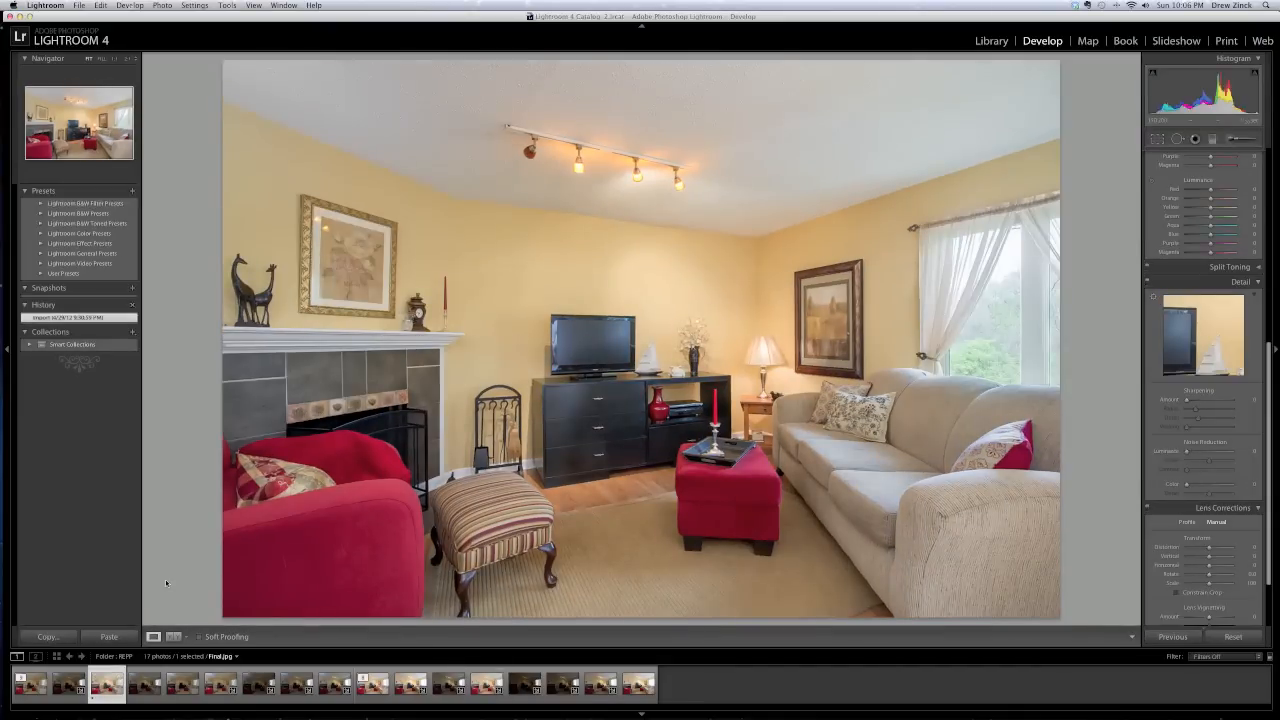